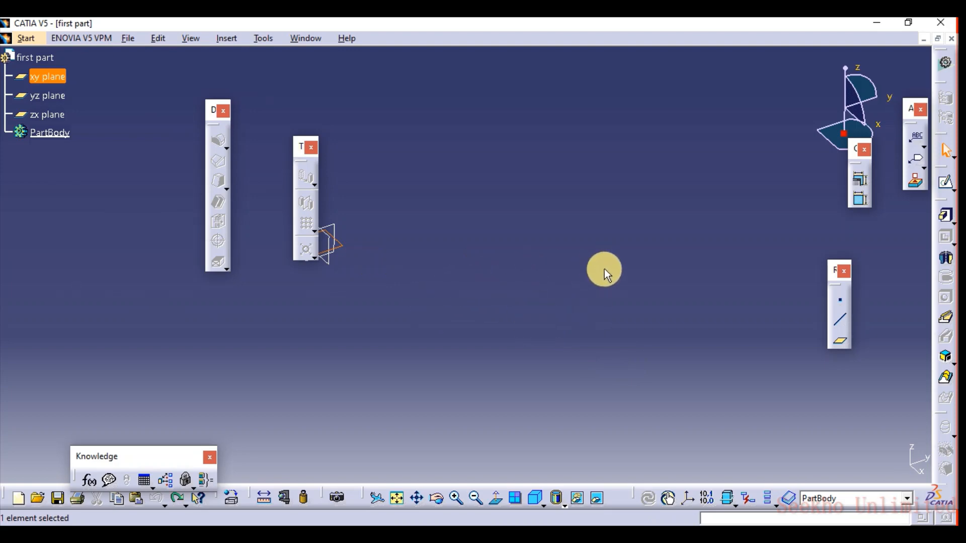
Move the floating Knowledge toolbar aside to the edge of the modelling area.
left_click(786, 501)
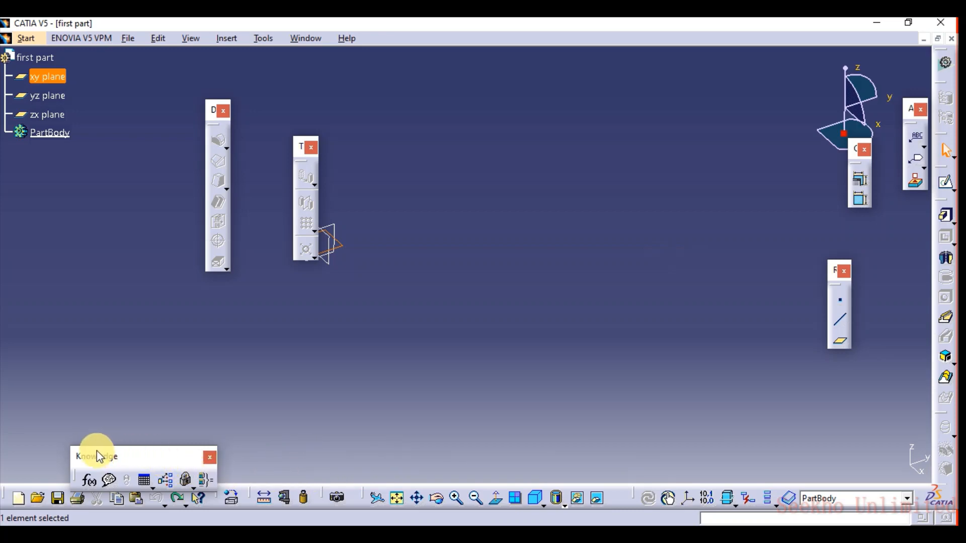
left_click_drag(99, 455, 37, 454)
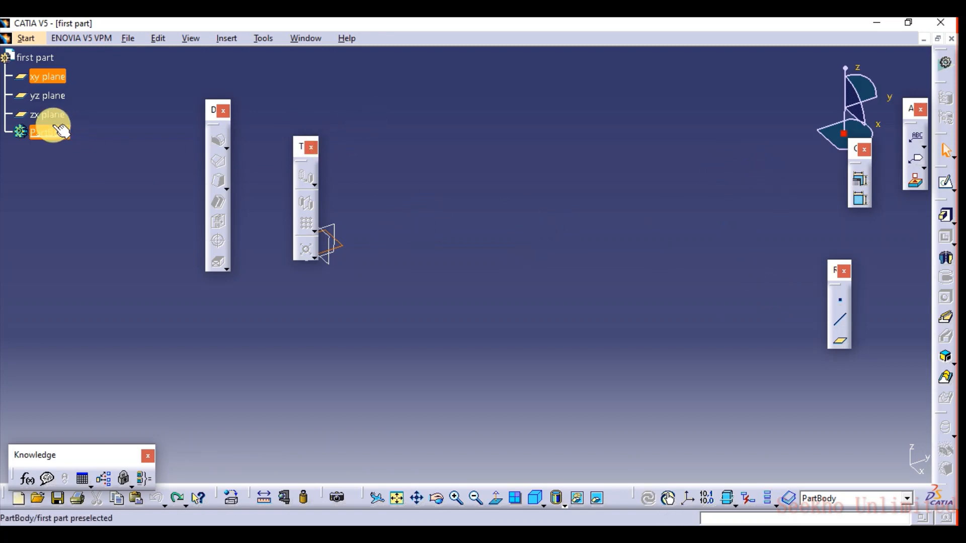
Sketch a rectangle on the xy plane, up and to the positive side of the origin, and exit the sketch.
left_click(47, 77)
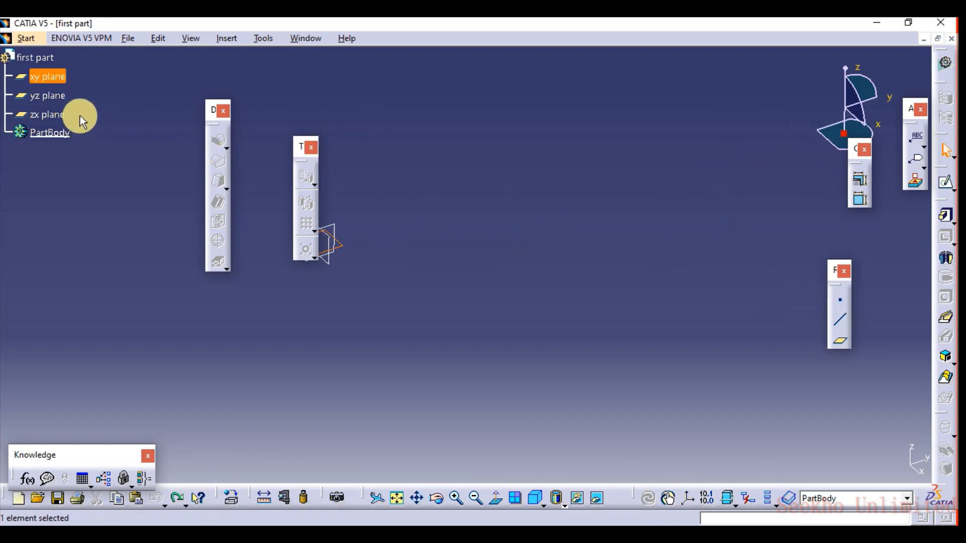
left_click(945, 182)
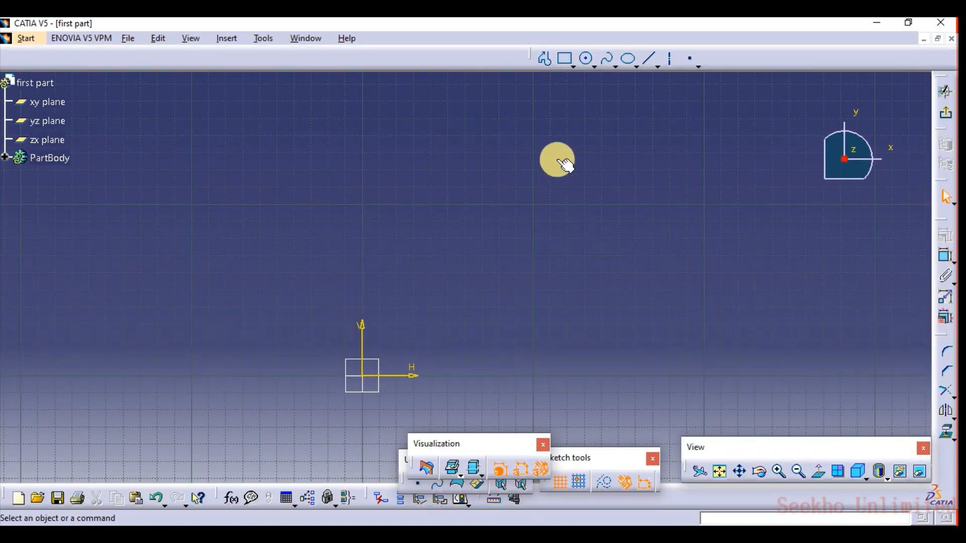
left_click(564, 59)
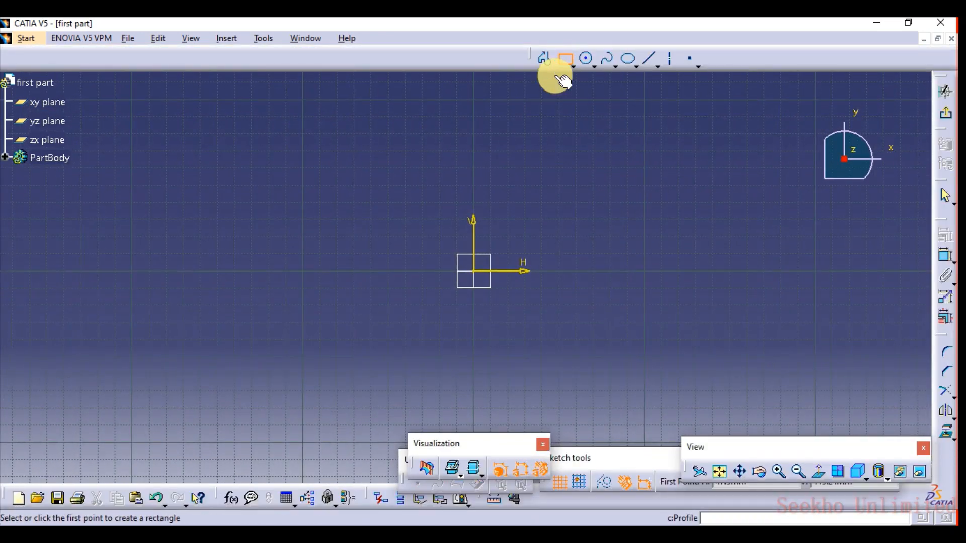
left_click(581, 208)
left_click(697, 135)
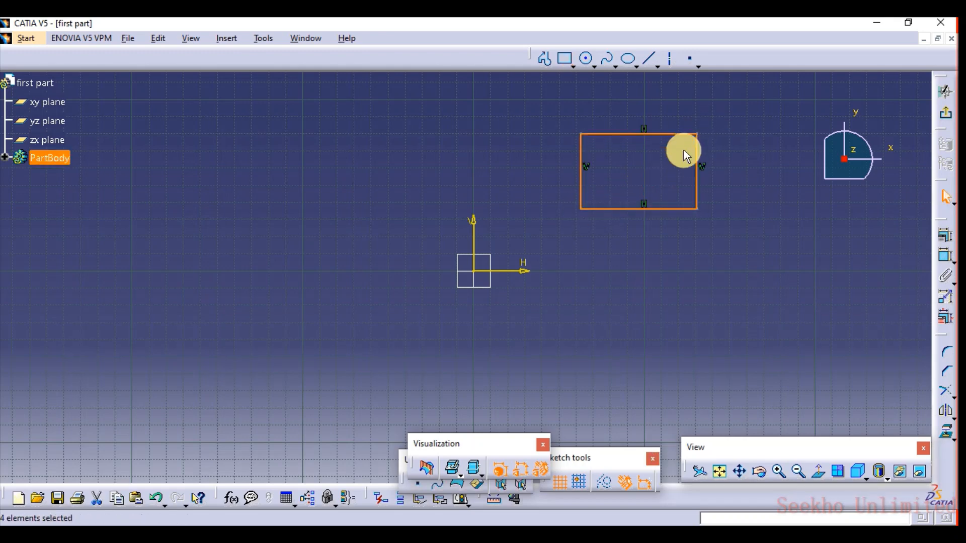
left_click(947, 112)
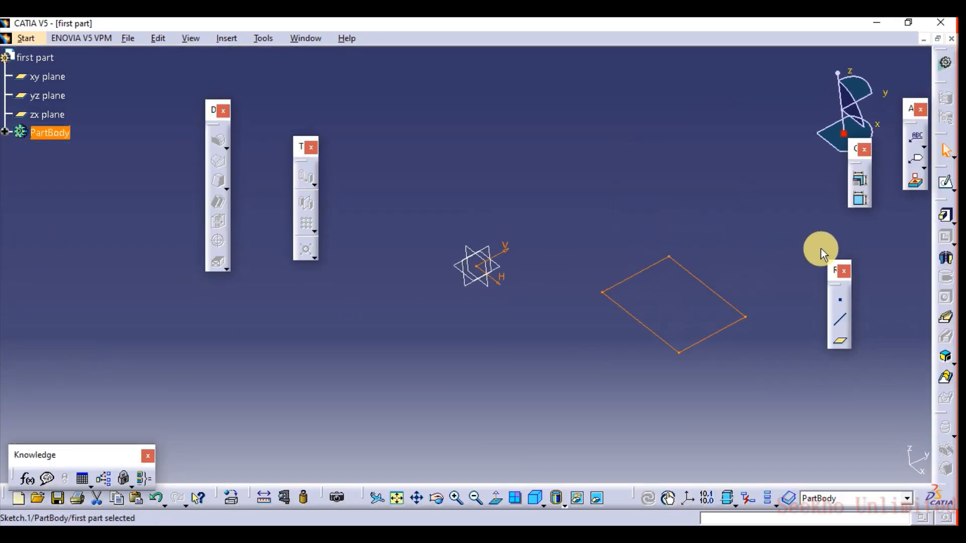
Pad the rectangle sketch to a length of 22 mm.
left_click(942, 215)
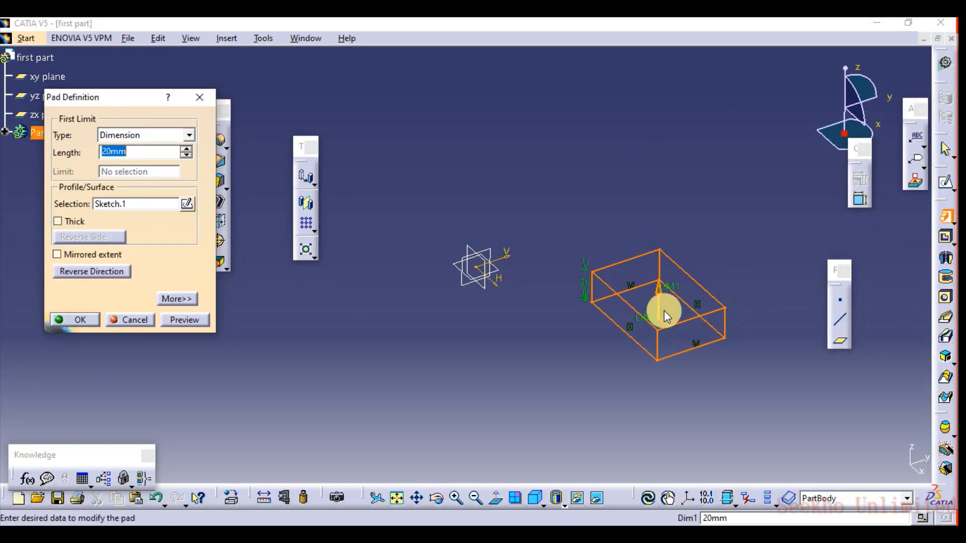
left_click(187, 149)
left_click(188, 150)
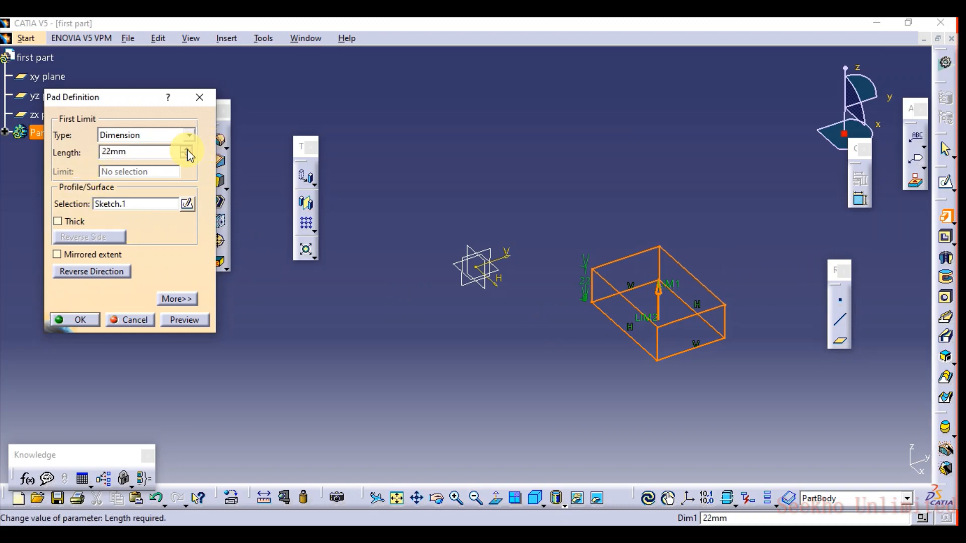
left_click(74, 320)
Move the floating transformation and dress-up feature toolbars away from the block, to the edge of the modelling area.
middle_click_drag(509, 301, 392, 291)
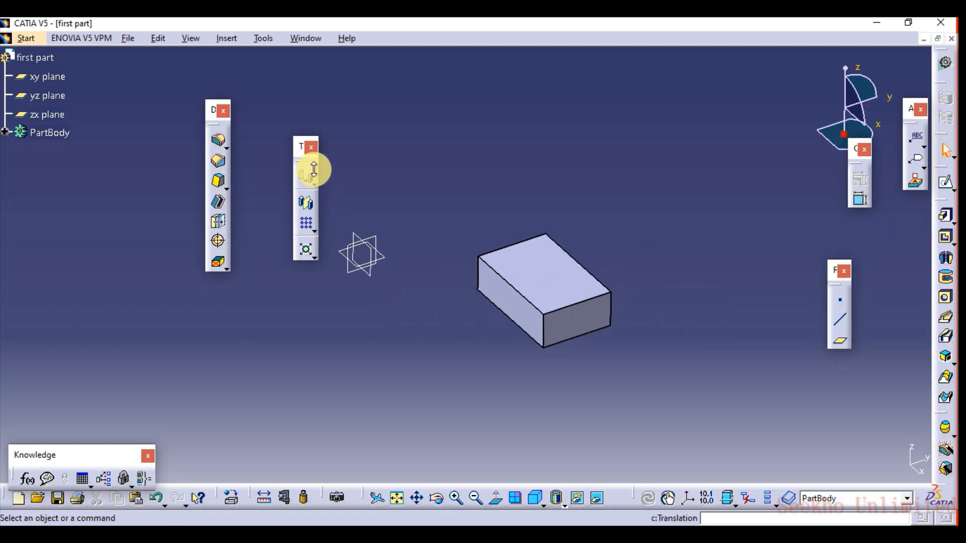
left_click_drag(297, 151, 13, 229)
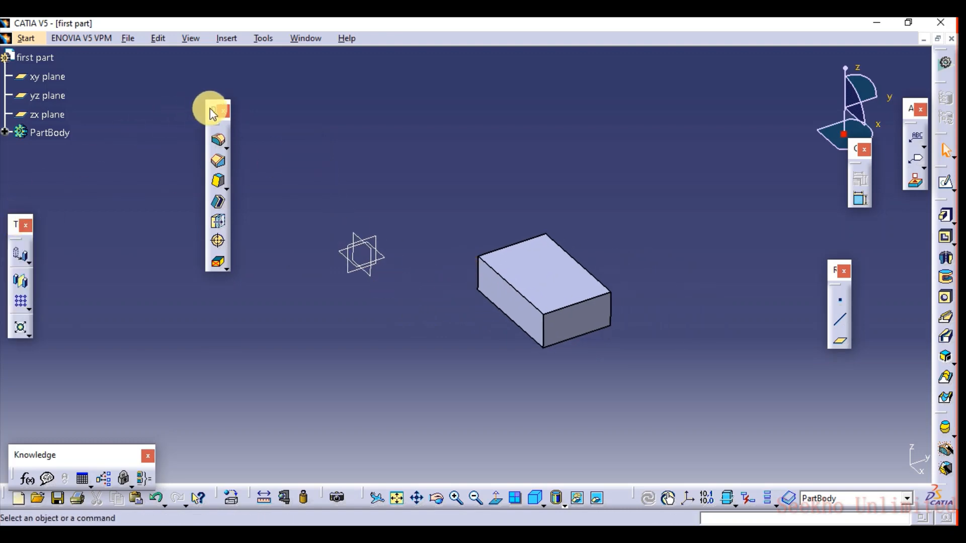
left_click_drag(47, 200, 48, 201)
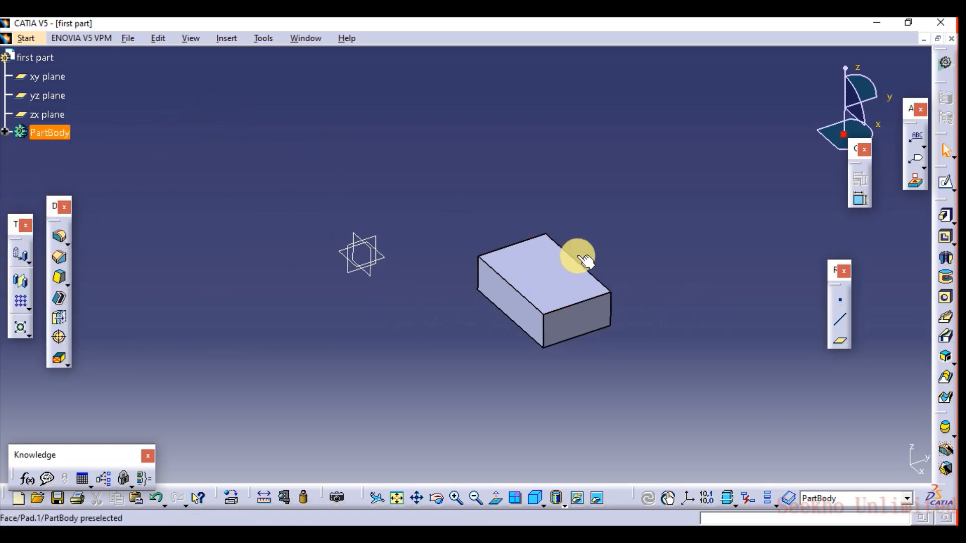
Rotate the block freely, zoom in on it, and fit the whole part in the view.
middle_click_drag(684, 243, 711, 206)
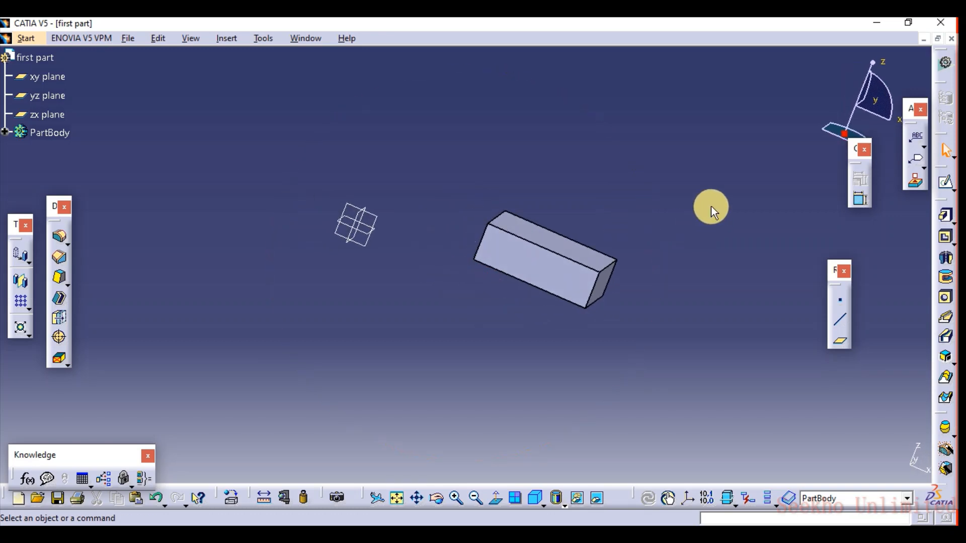
middle_click_drag(491, 185, 459, 292)
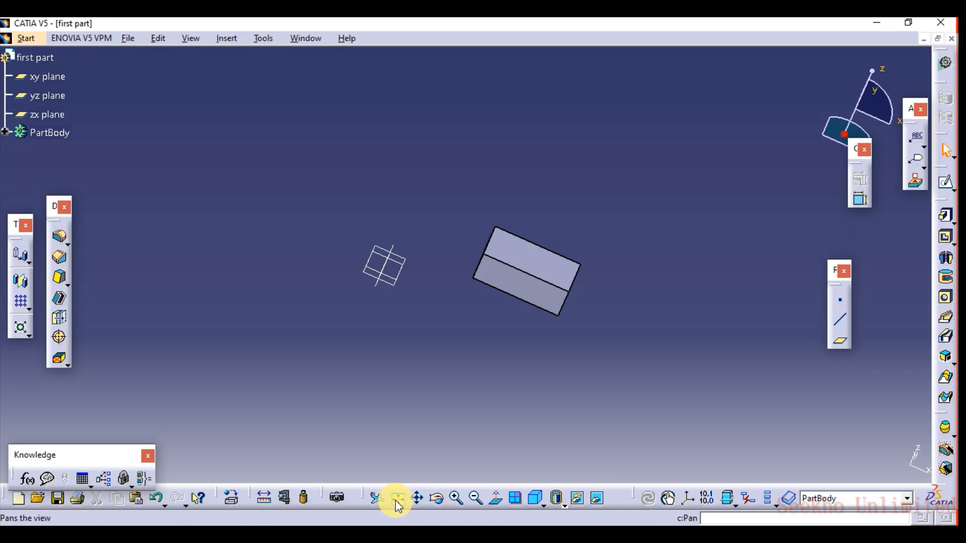
middle_click_drag(448, 428, 503, 248)
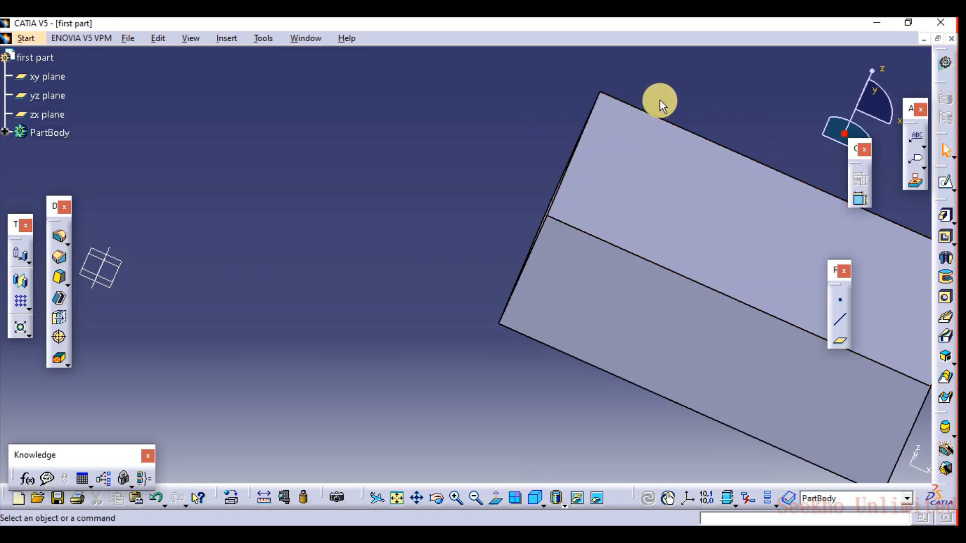
left_click(397, 498)
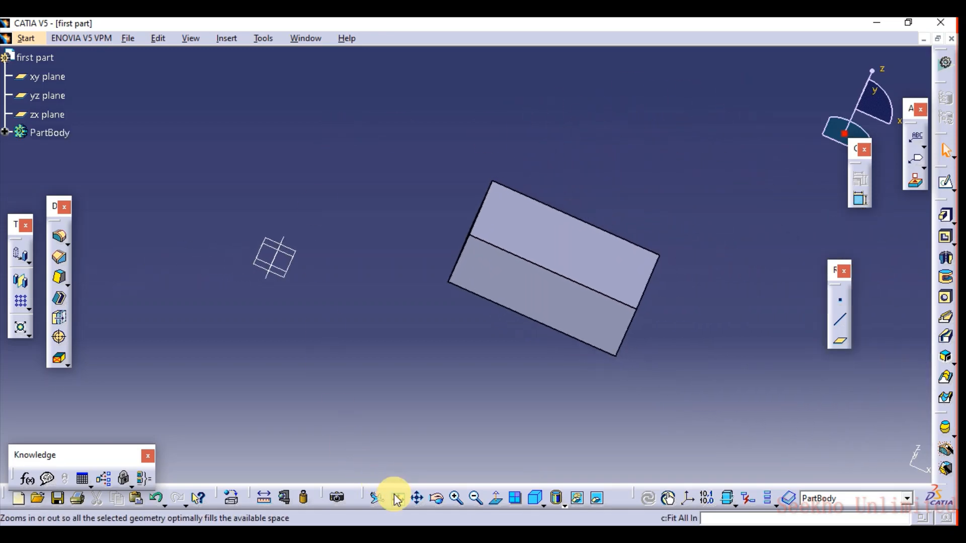
Shift the block with the Pan command and turn it with the Rotate command to expose its top face.
left_click(420, 498)
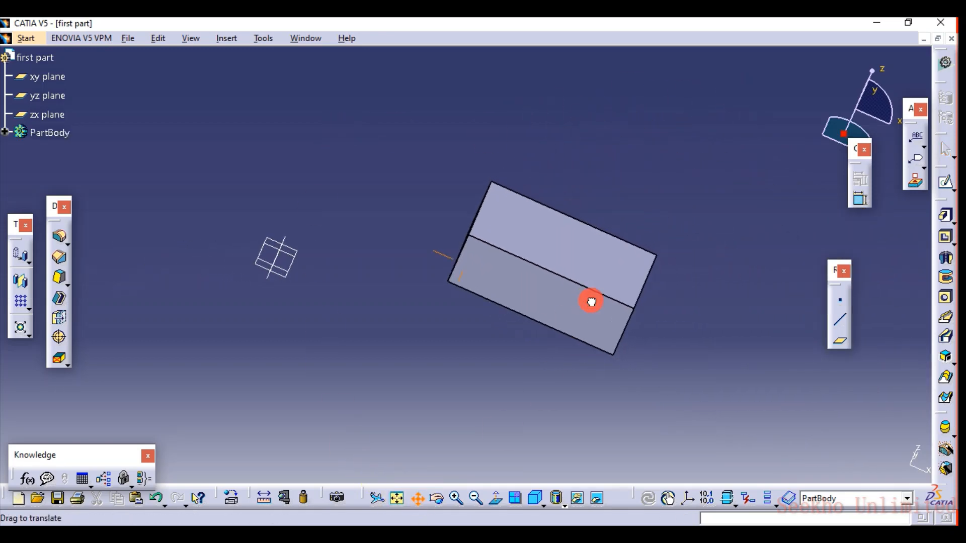
left_click_drag(589, 300, 595, 289)
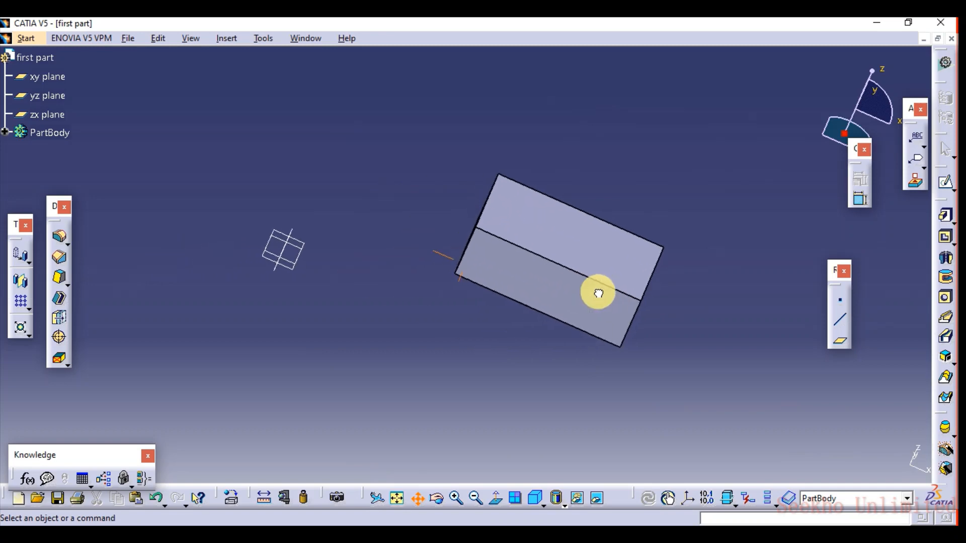
left_click(439, 499)
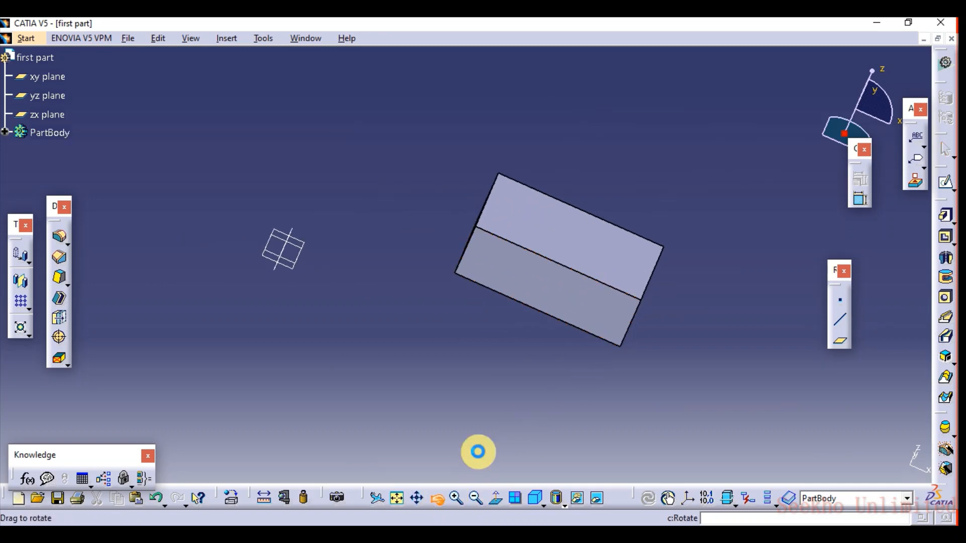
left_click_drag(477, 452, 528, 374)
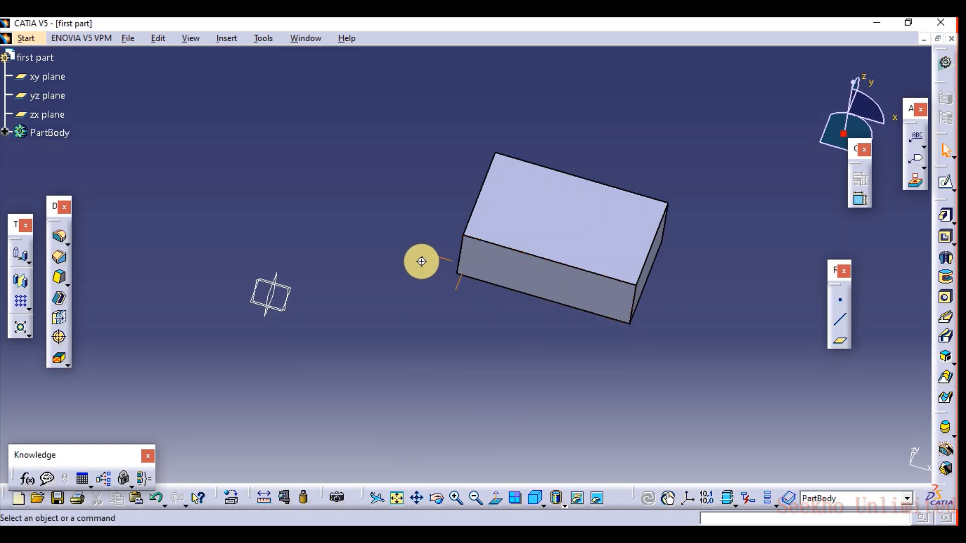
Pan, zoom out and rotate the block to examine its top and side faces from different angles.
middle_click_drag(421, 261, 485, 284)
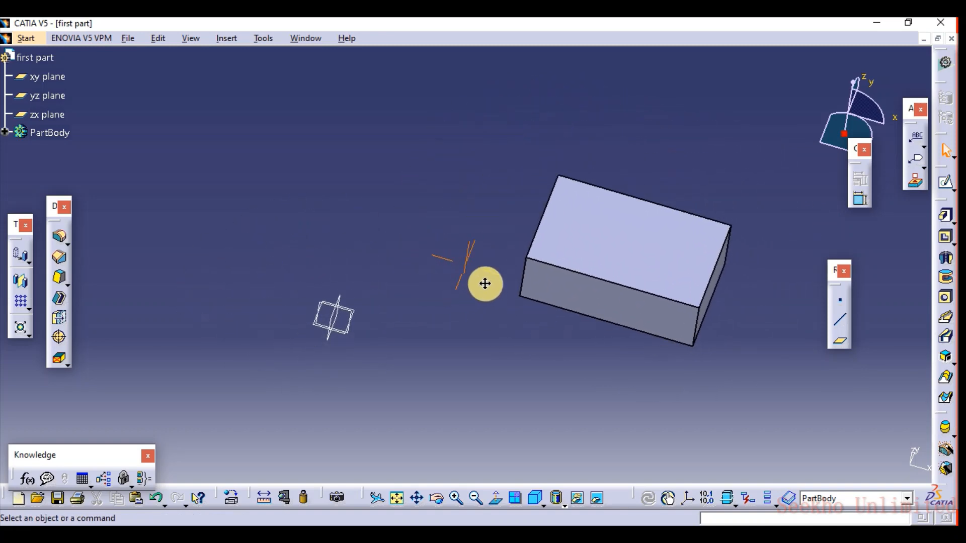
left_click(486, 256)
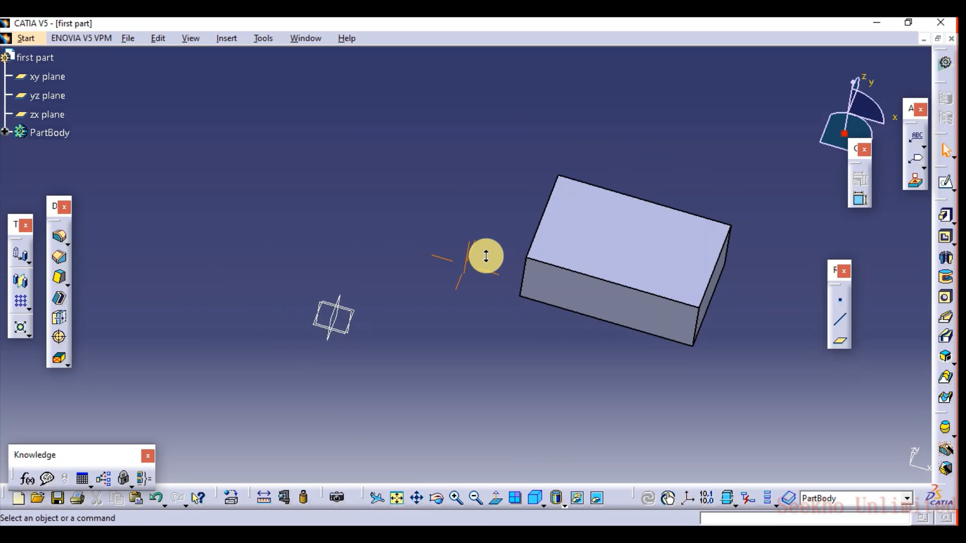
mouse_move(486, 256)
middle_mouse_down()
mouse_move(493, 185)
mouse_move(489, 302)
mouse_move(498, 160)
mouse_move(506, 210)
mouse_move(496, 310)
mouse_move(493, 199)
mouse_move(503, 201)
mouse_move(501, 269)
mouse_move(501, 231)
mouse_move(440, 224)
mouse_move(597, 276)
mouse_move(362, 150)
mouse_move(497, 160)
mouse_move(498, 213)
mouse_move(437, 157)
mouse_move(462, 196)
middle_mouse_up()
left_click(491, 232)
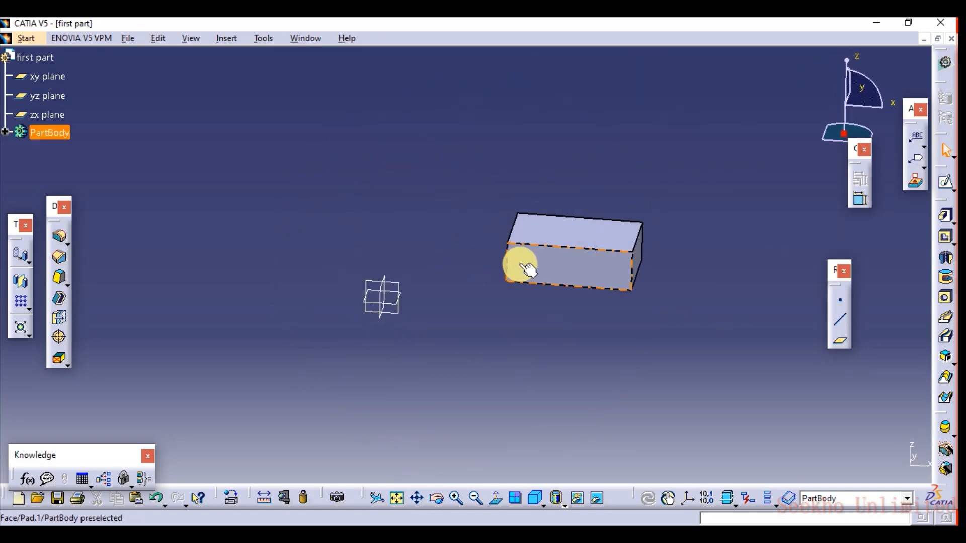
middle_click_drag(528, 269, 391, 322)
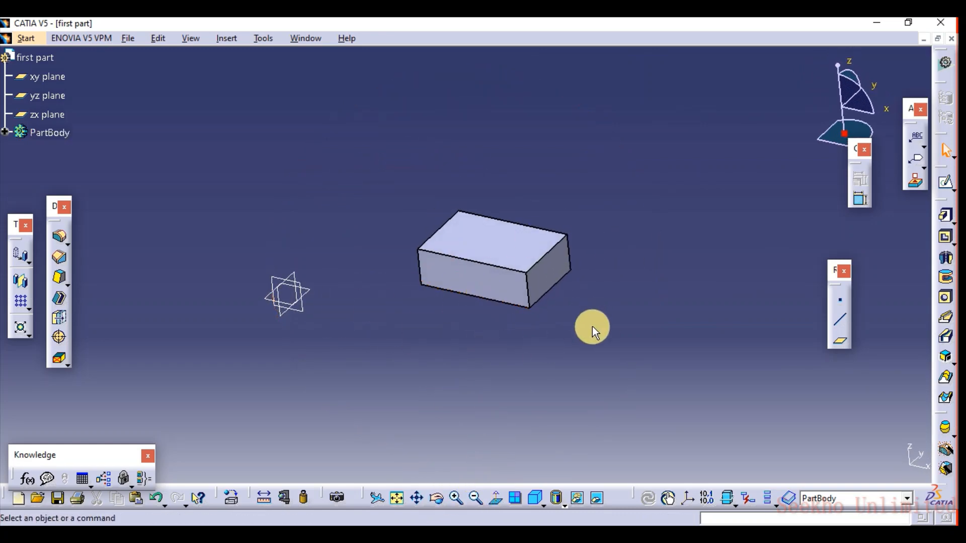
Use Normal View on the block's long side face and on its top face, rotating back to a 3D view after each.
left_click(494, 499)
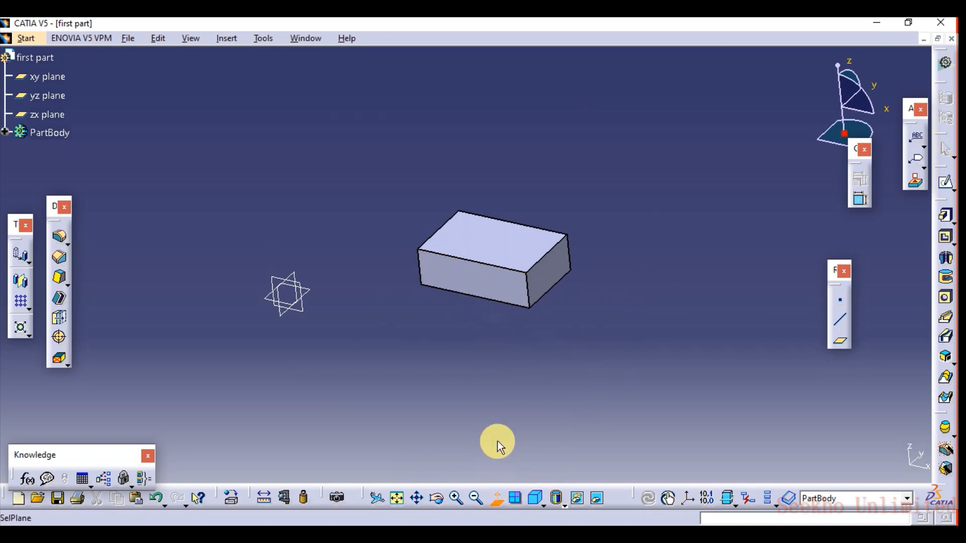
left_click(472, 291)
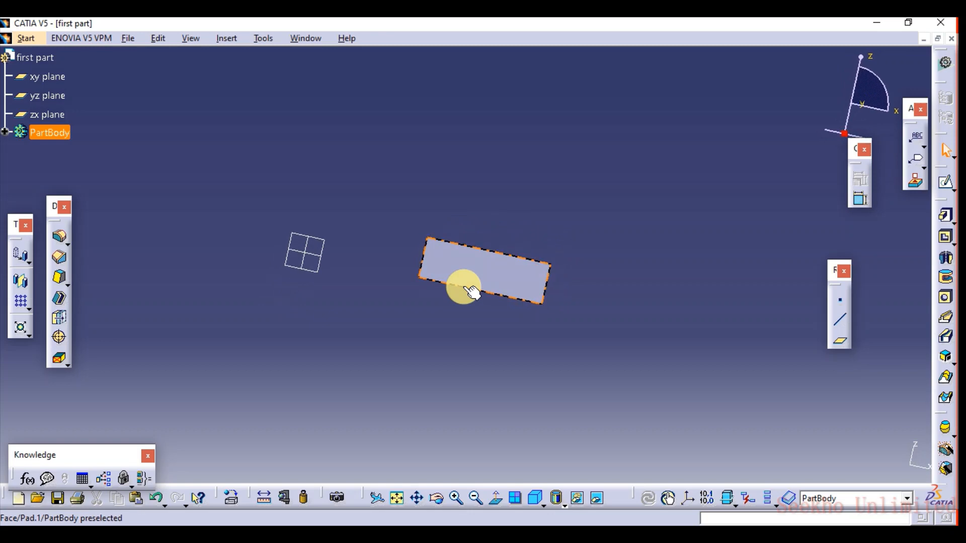
middle_click_drag(444, 285, 428, 324)
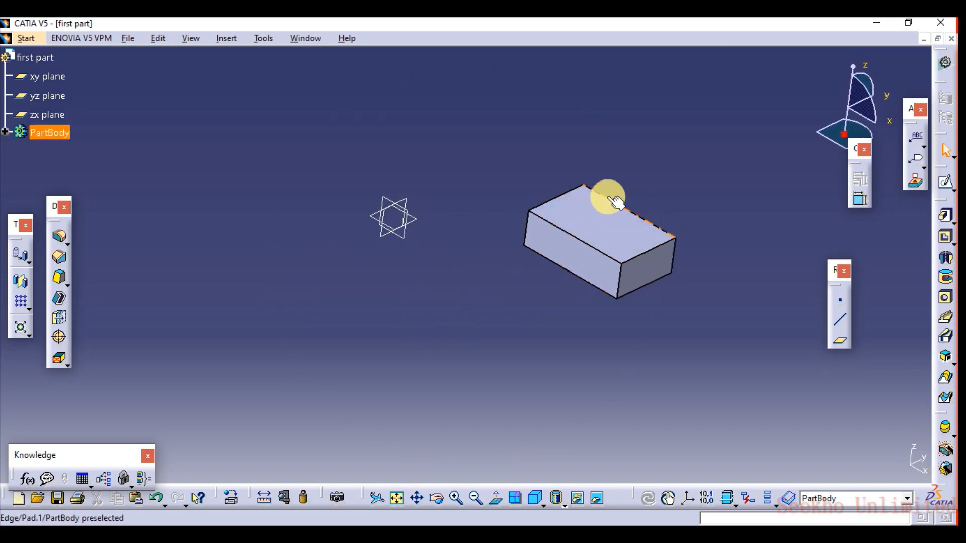
left_click(598, 216)
left_click(497, 499)
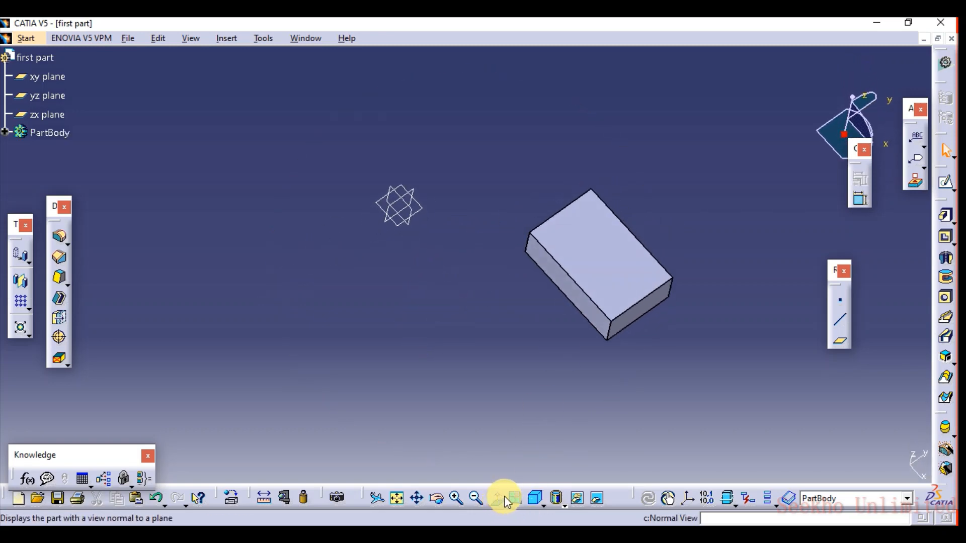
mouse_move(539, 379)
middle_mouse_down()
mouse_move(569, 197)
mouse_move(539, 324)
mouse_move(518, 341)
middle_mouse_up()
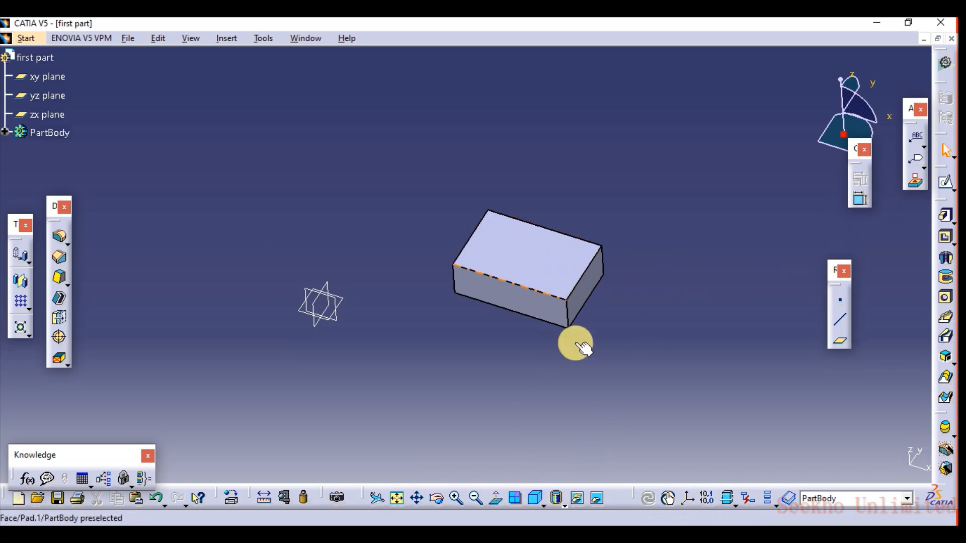
Show the block in the four-view layout, rotate it in individual views, and return to a single view.
left_click(514, 499)
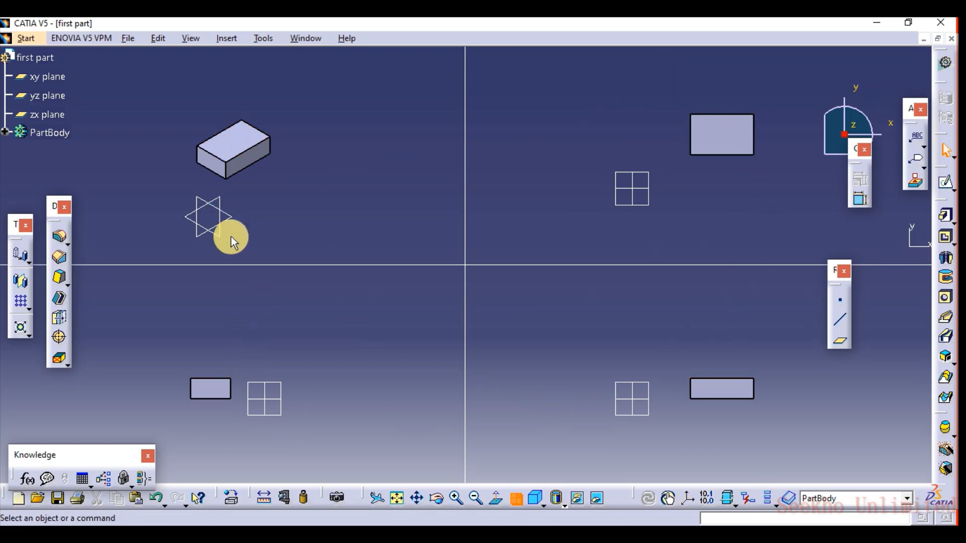
left_click(298, 121)
middle_click_drag(288, 153, 214, 211)
left_click(739, 196)
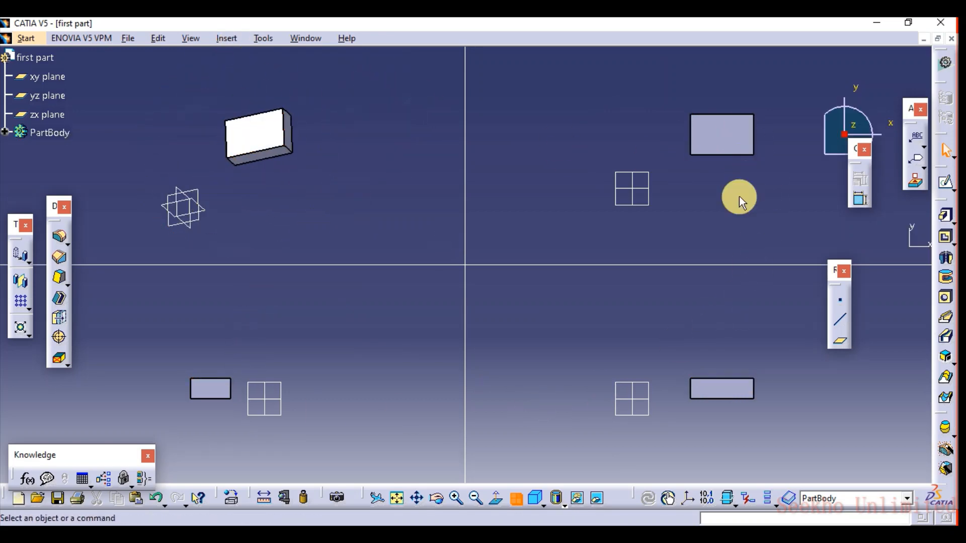
middle_click_drag(738, 196, 715, 194)
left_click(517, 499)
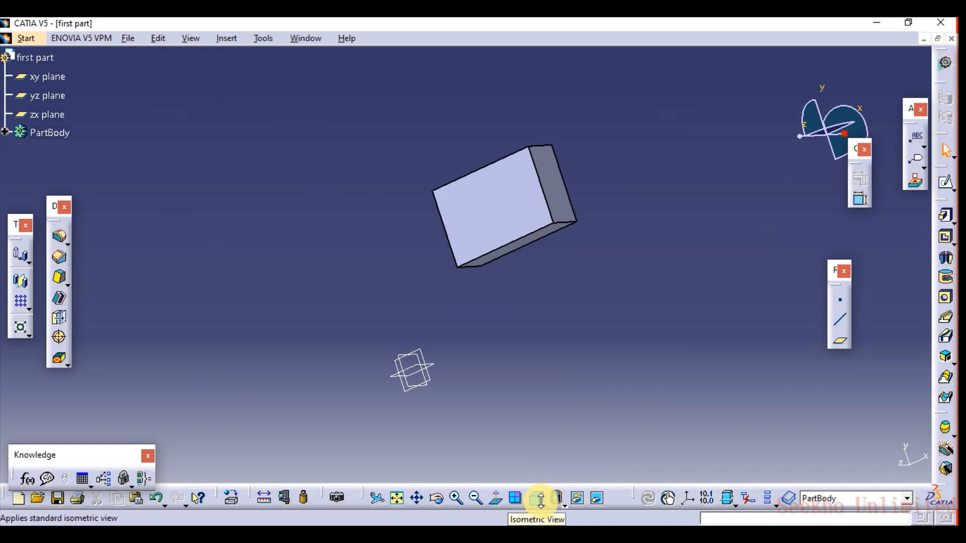
Apply the standard isometric view and the front view to the block, and rotate it back to a 3D view.
left_click(541, 501)
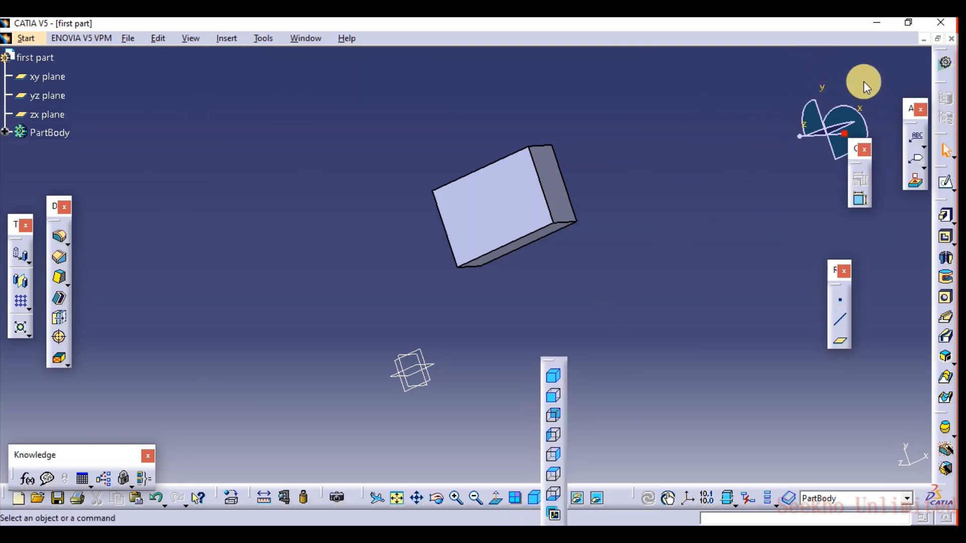
left_click(557, 375)
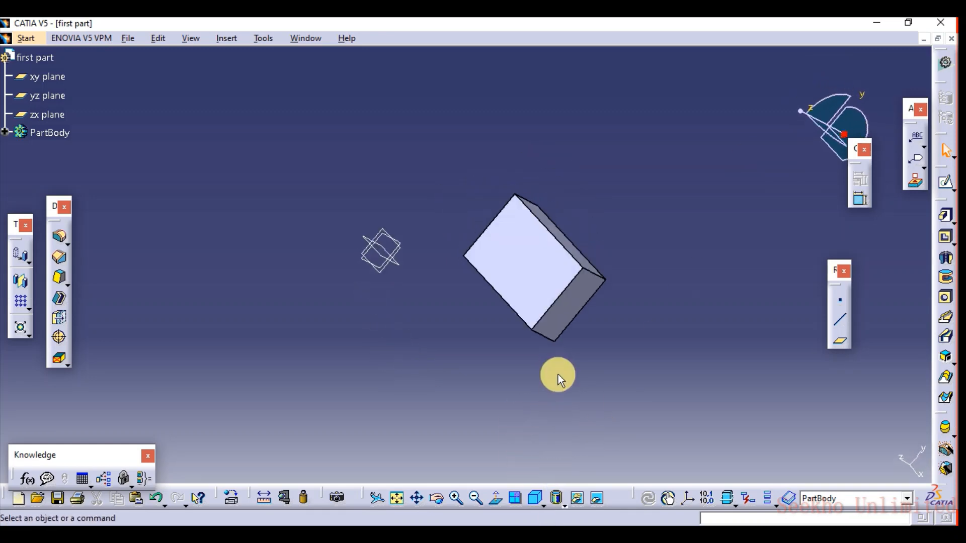
left_click(544, 505)
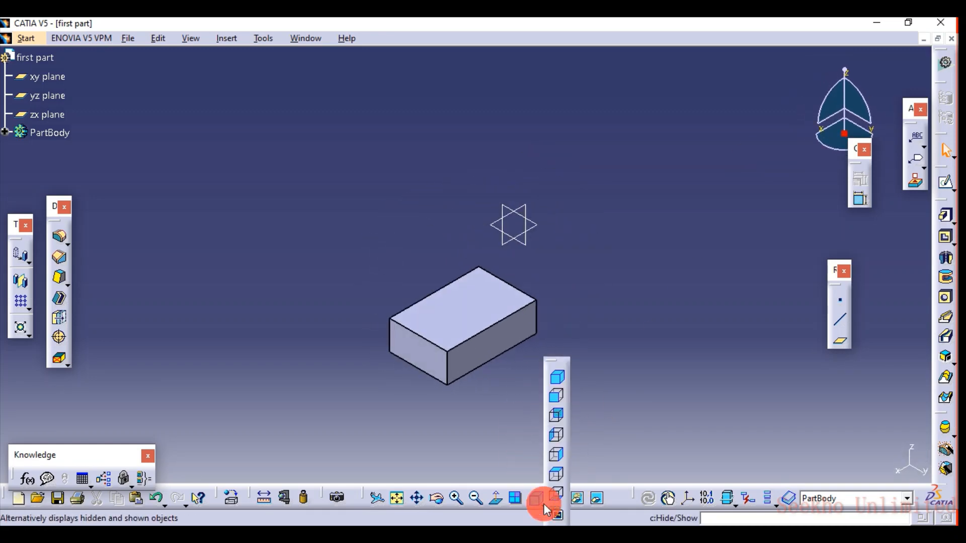
left_click(558, 400)
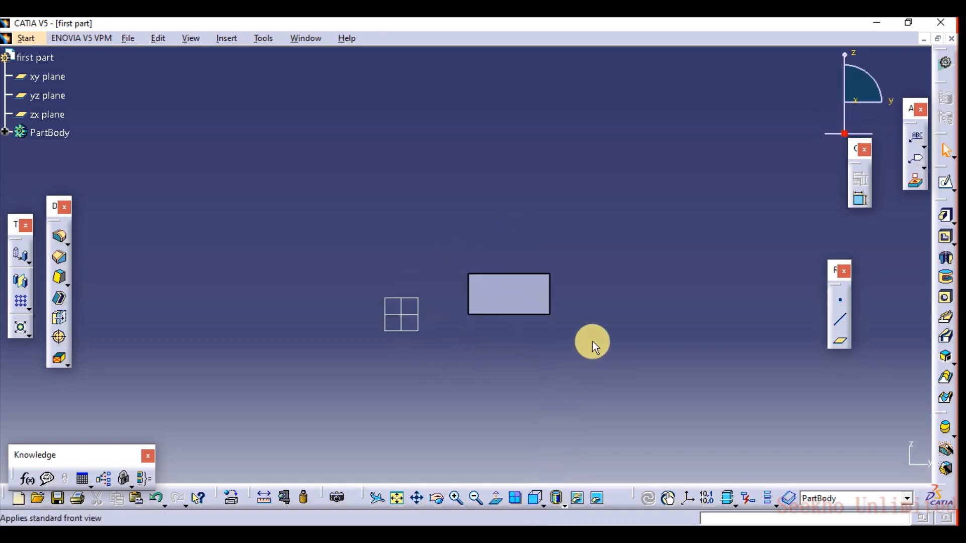
middle_click_drag(623, 302, 514, 417)
mouse_move(566, 347)
middle_mouse_down()
mouse_move(631, 321)
mouse_move(566, 339)
middle_mouse_up()
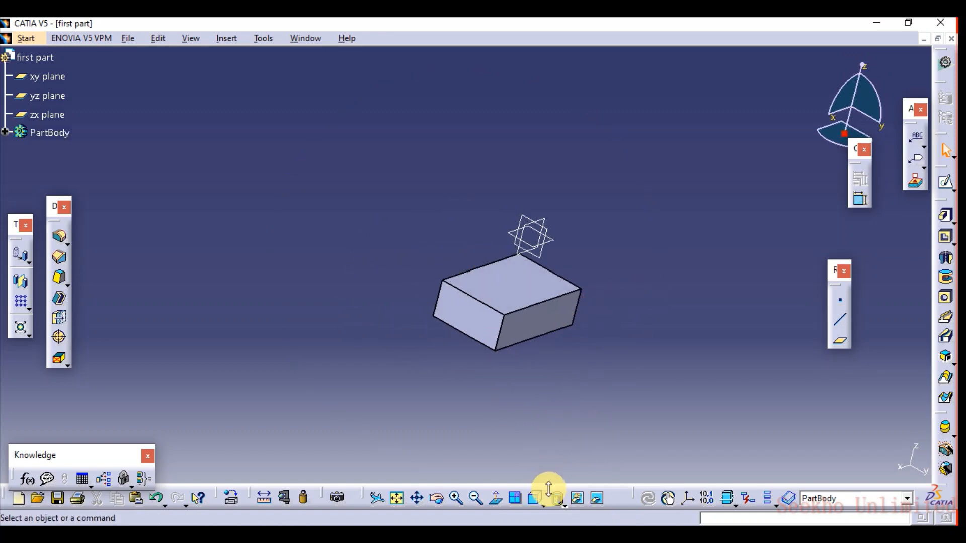
Look through the other standard views without applying one, and rotate the block to expose its long side.
left_click(543, 503)
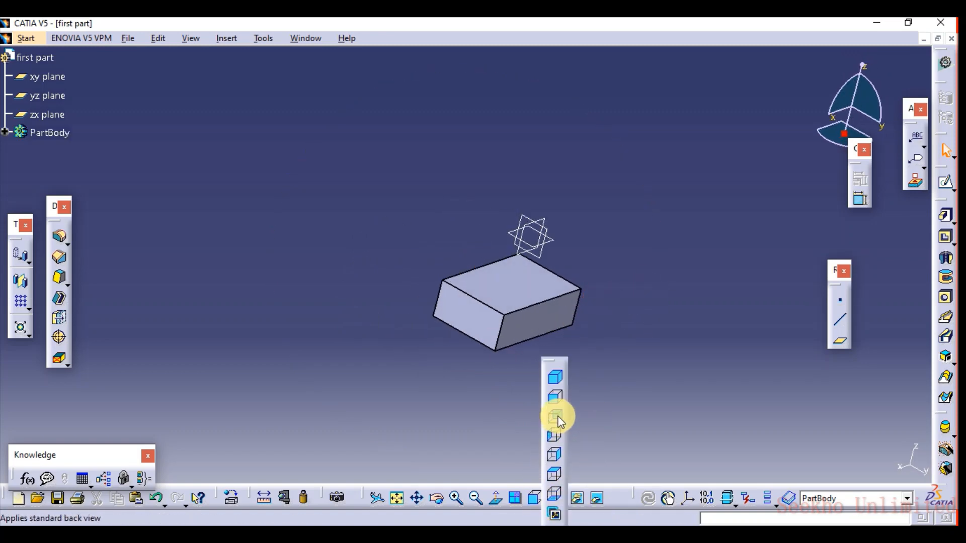
left_click(444, 355)
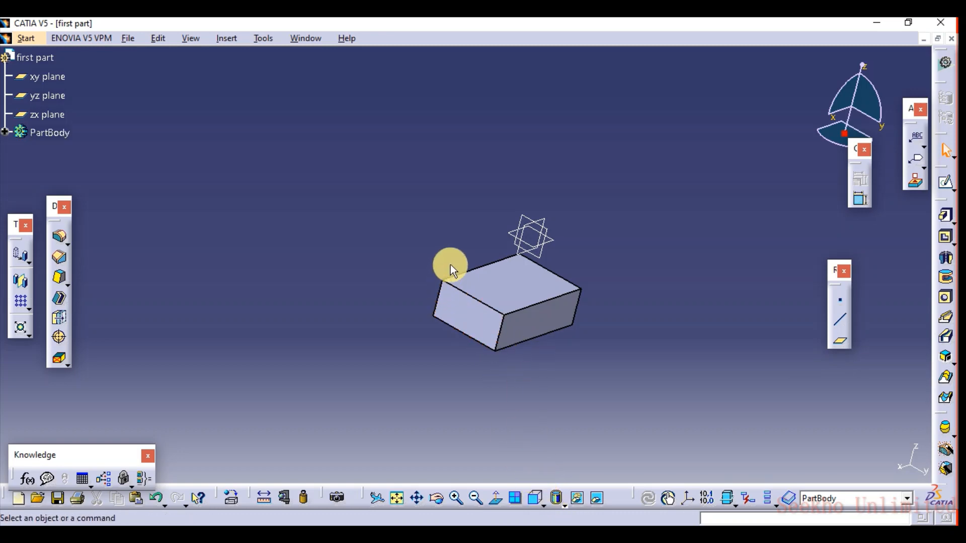
middle_click_drag(472, 235, 523, 262)
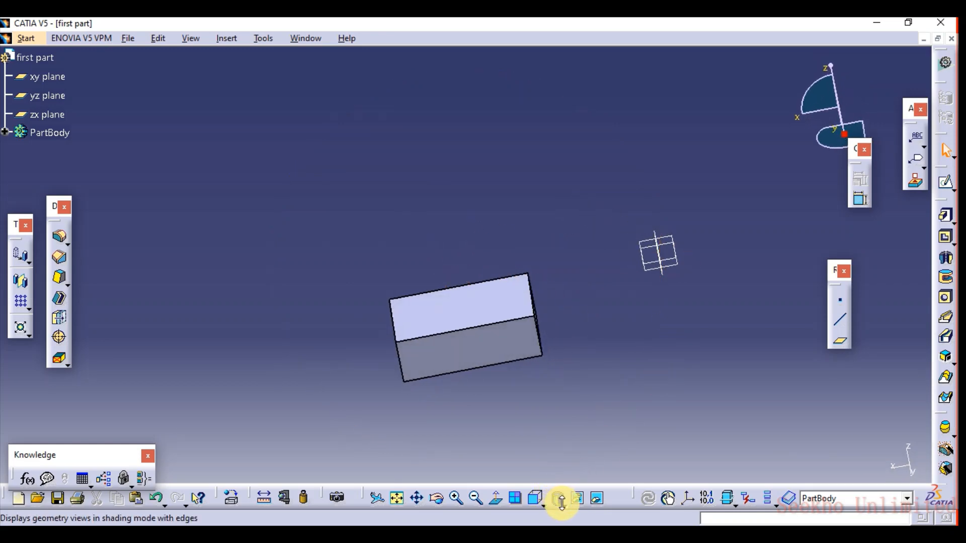
Display the block in Shading, Shading with Edges, and finally Shading with Edges without Smooth Edges mode.
left_click(562, 500)
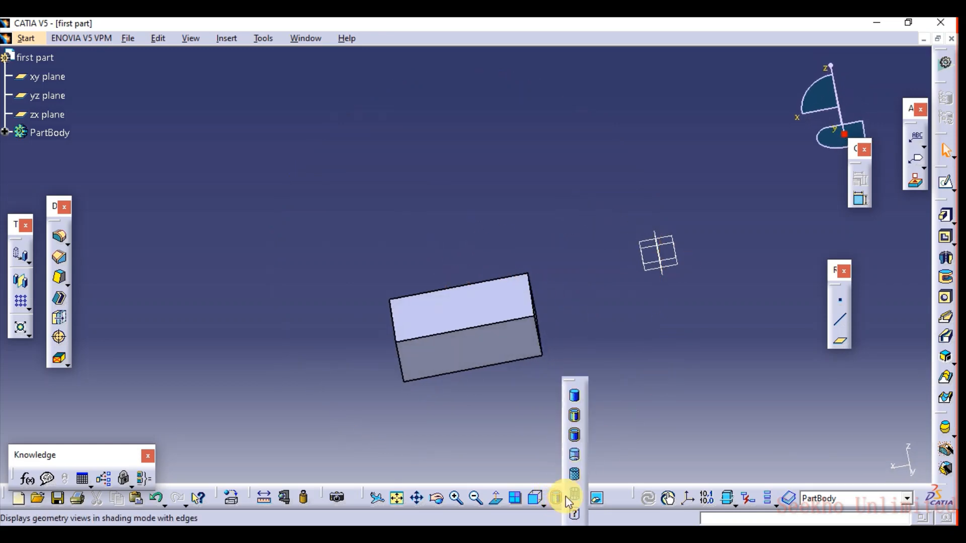
left_click(577, 397)
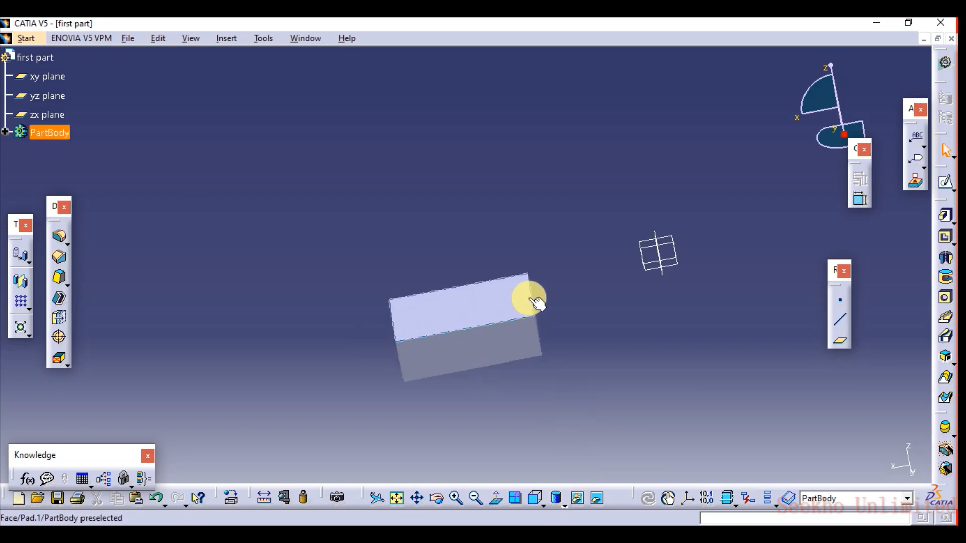
left_click(564, 504)
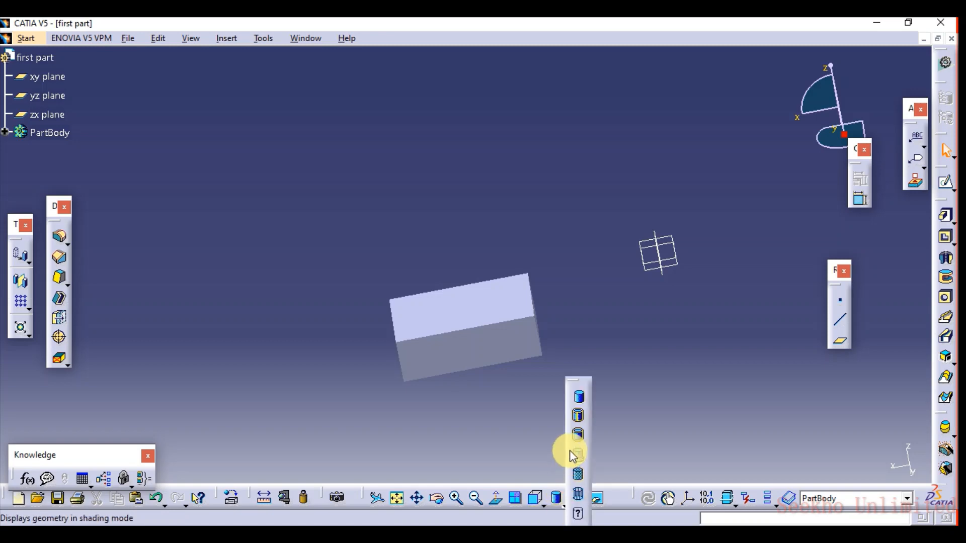
left_click(580, 417)
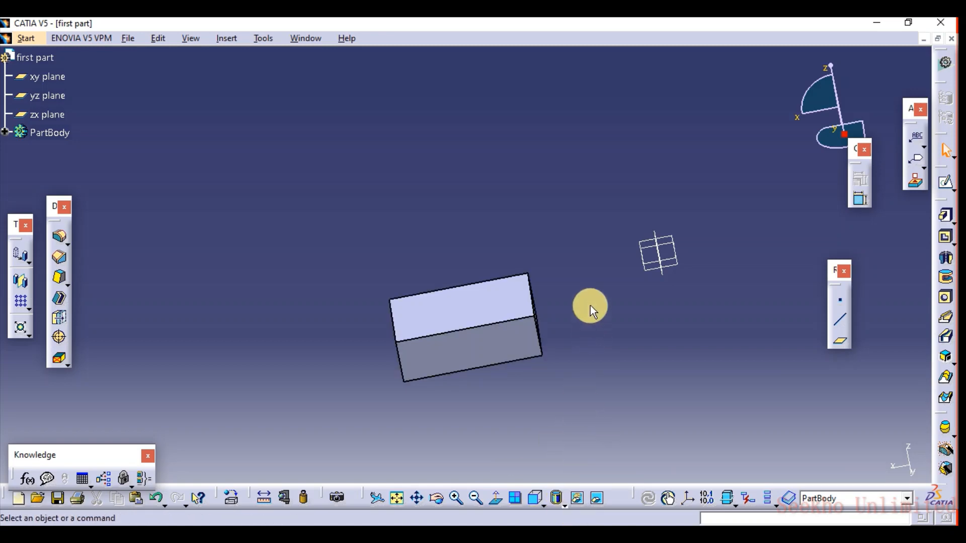
mouse_move(585, 281)
middle_mouse_down()
mouse_move(442, 360)
mouse_move(642, 240)
mouse_move(620, 323)
middle_mouse_up()
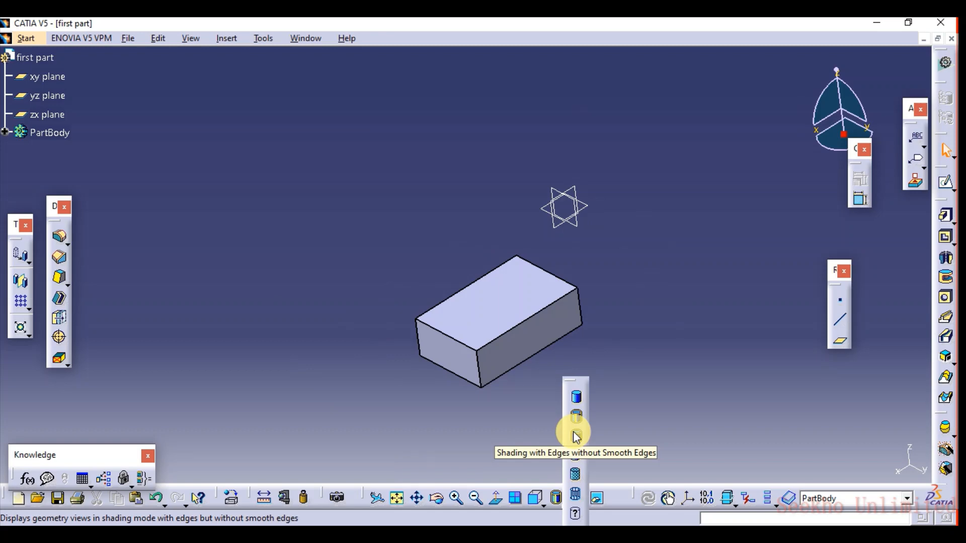
left_click(576, 436)
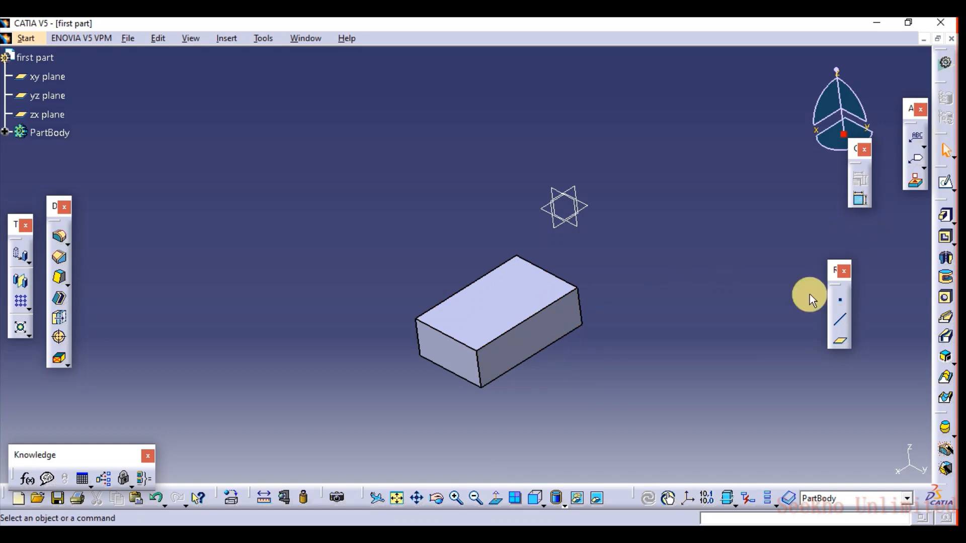
Sketch a circle on the block's top face and pad it upward into a cylindrical boss.
left_click(946, 183)
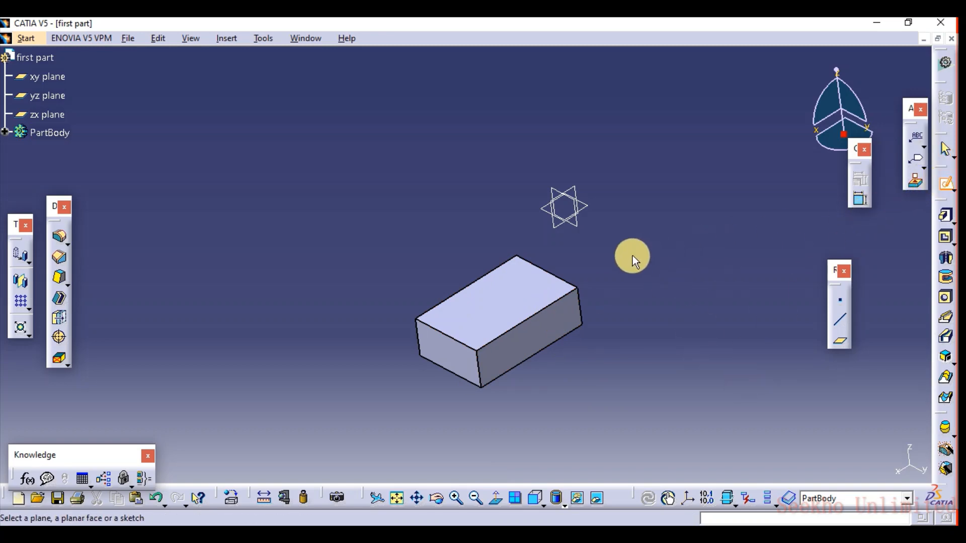
left_click(512, 289)
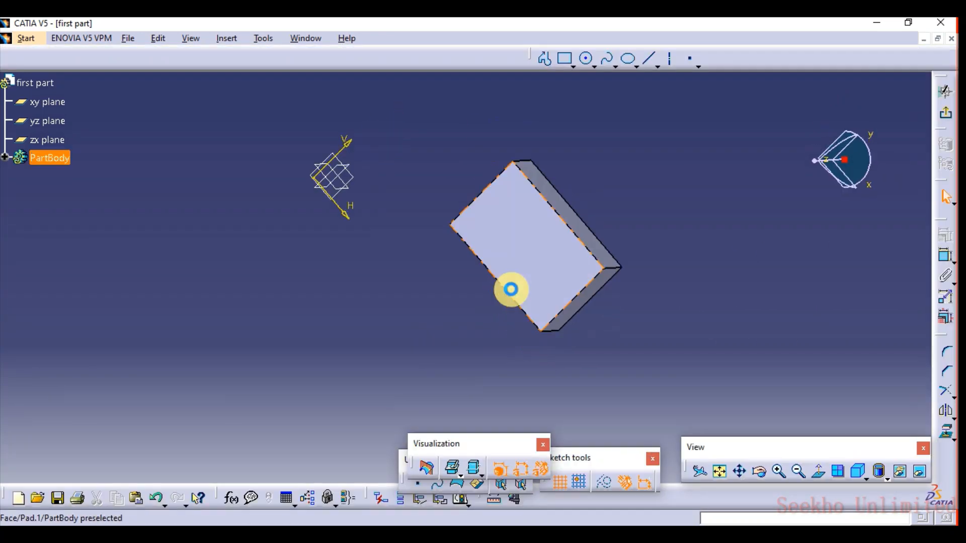
left_click(587, 59)
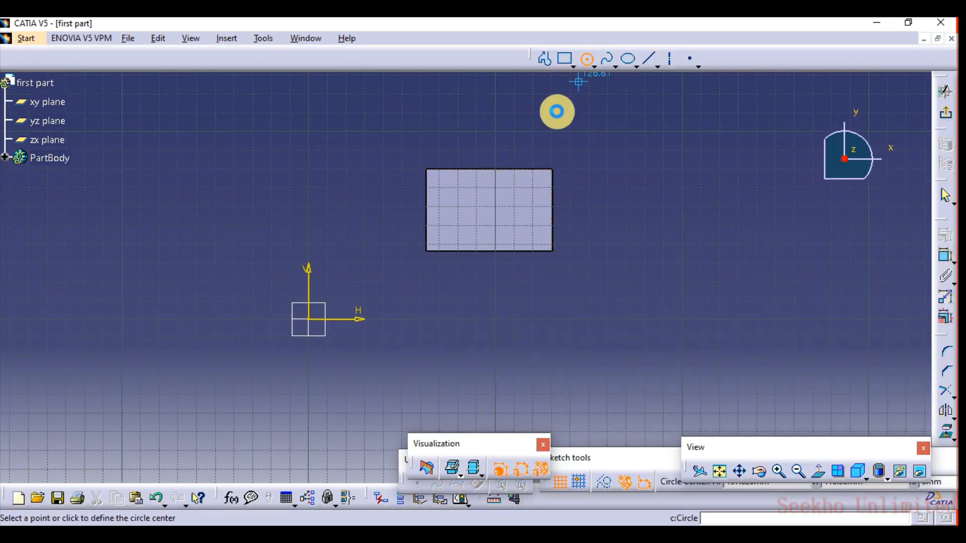
left_click(496, 185)
left_click(948, 138)
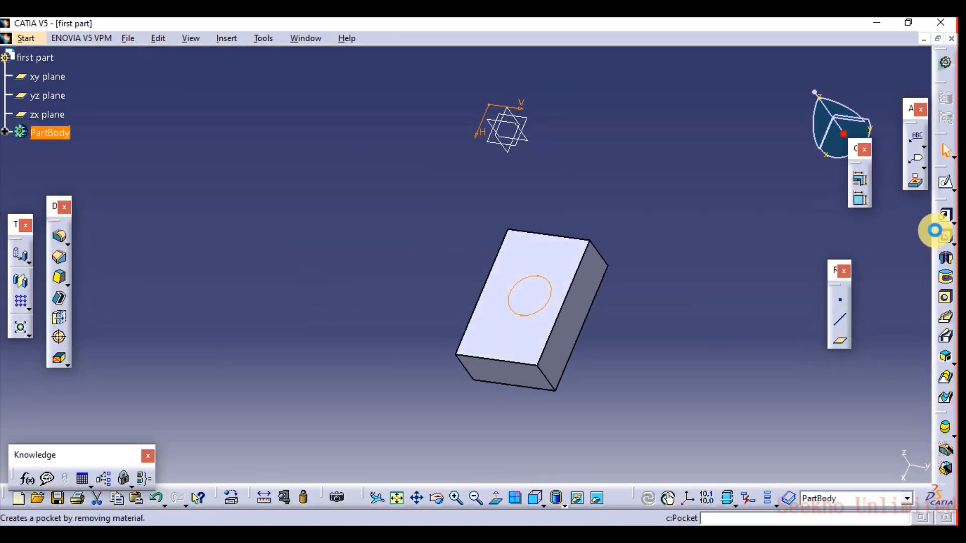
left_click(945, 215)
left_click(78, 320)
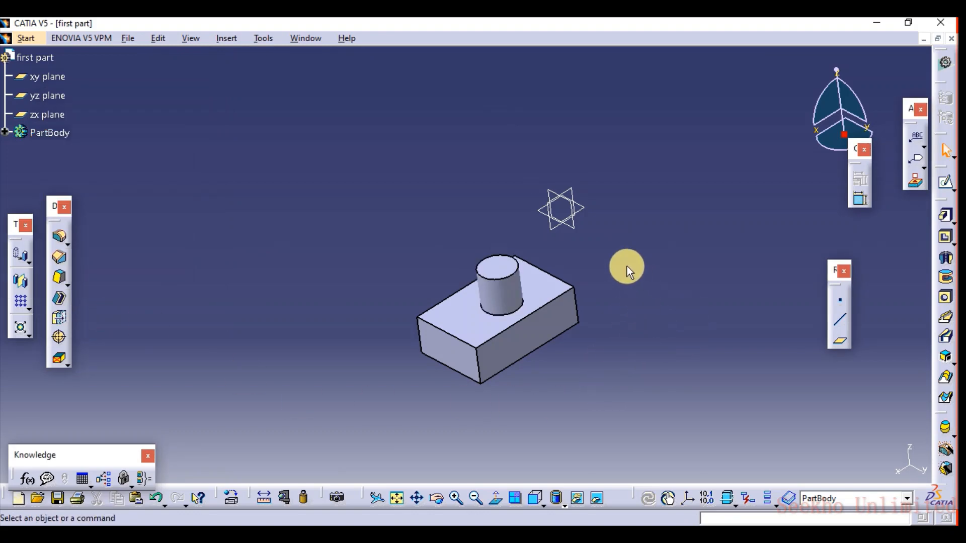
Apply Shading with Edges without Smooth Edges to the part and examine the cylinder's side face up close.
middle_click_drag(627, 267, 617, 291)
left_click(558, 498)
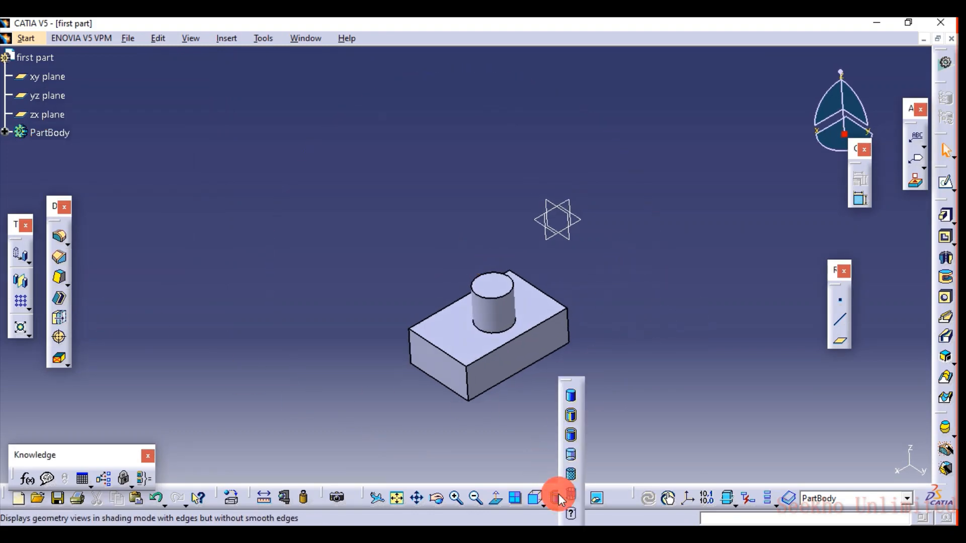
left_click(572, 438)
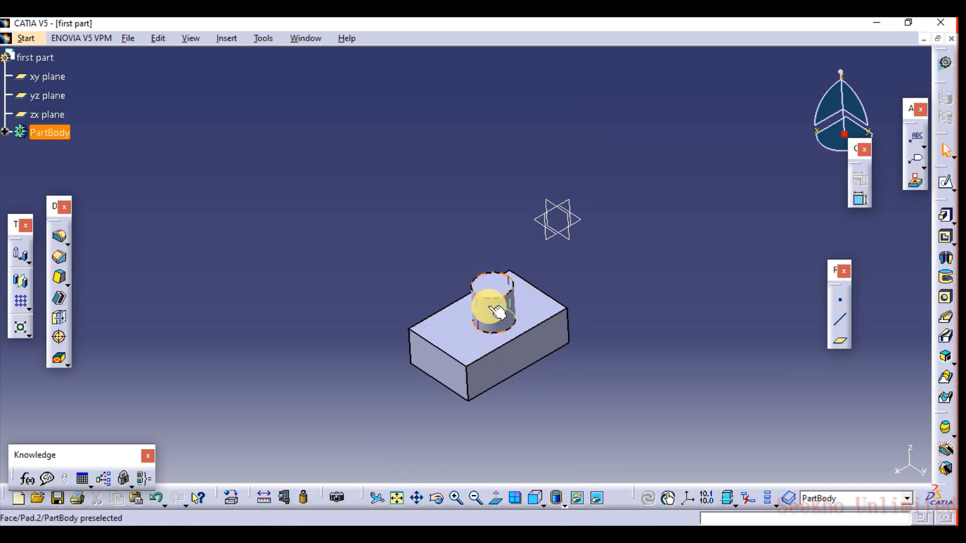
middle_click_drag(505, 316, 522, 218)
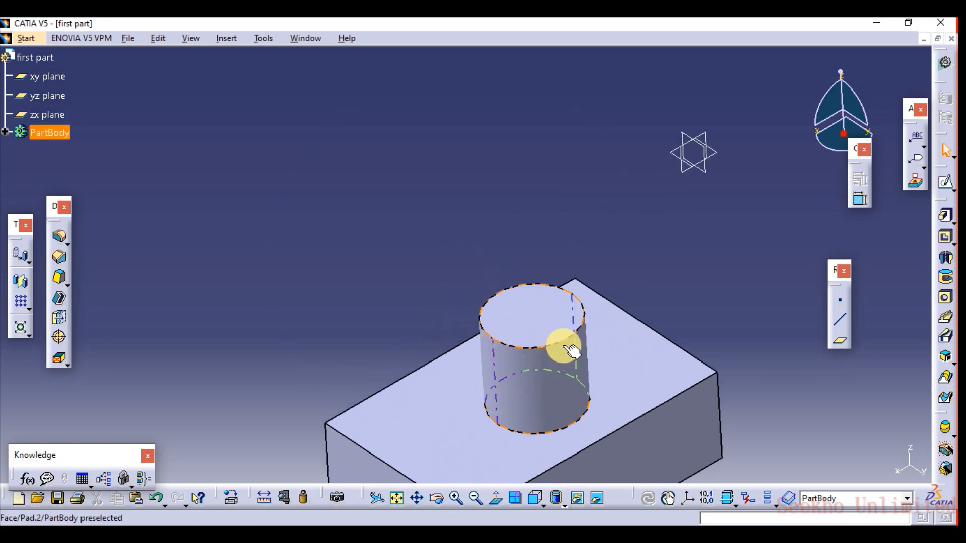
middle_click_drag(550, 366, 528, 242)
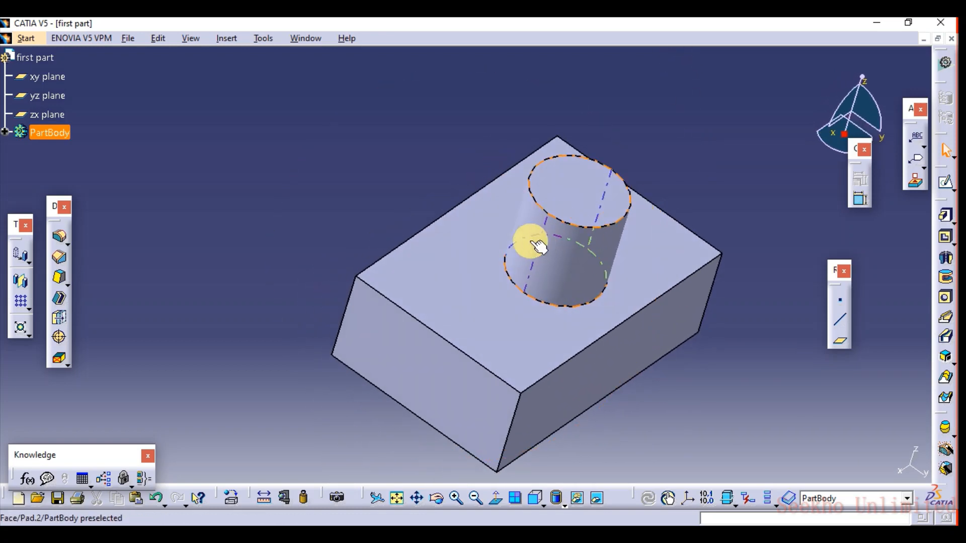
Switch the part to Shading with Edges and rotate it to examine the cylinder's smooth edge.
left_click(564, 504)
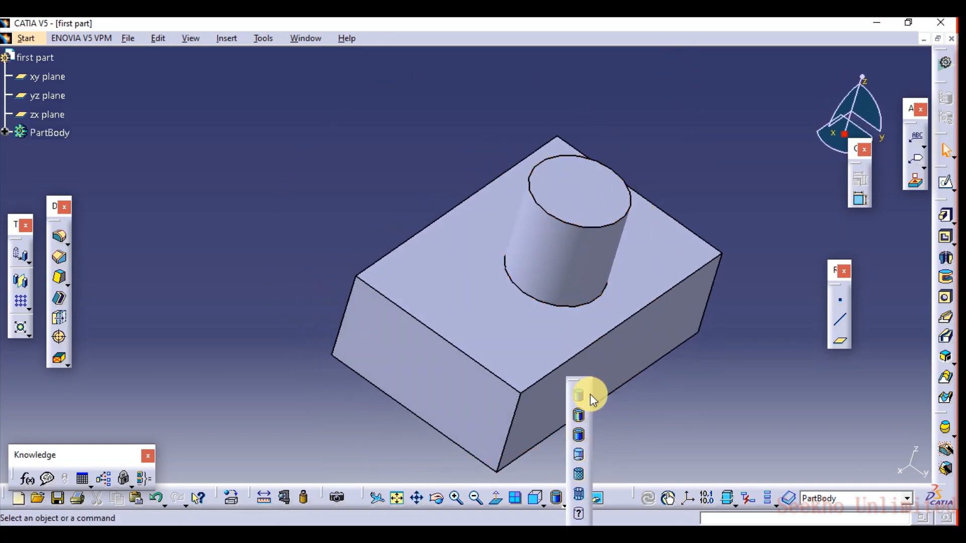
left_click(579, 418)
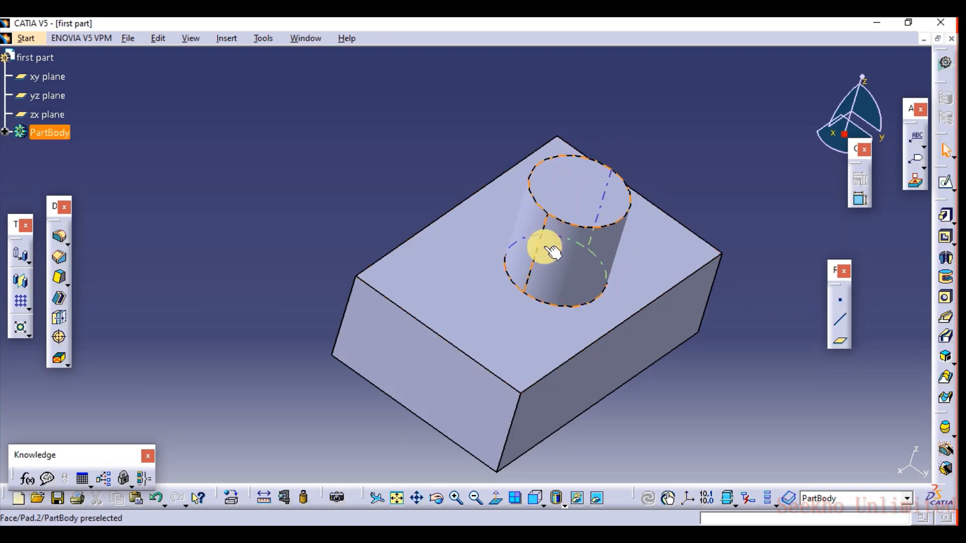
left_click(558, 500)
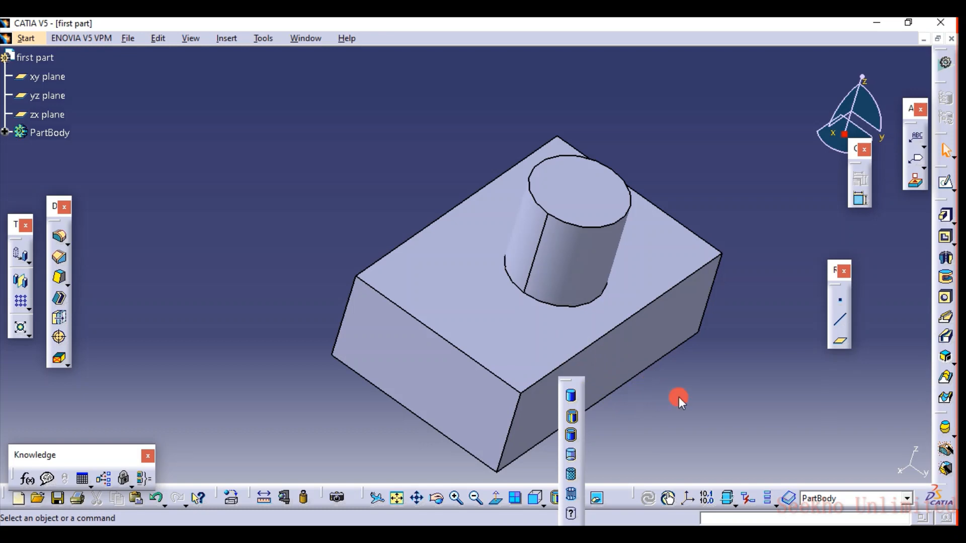
mouse_move(612, 375)
middle_mouse_down()
mouse_move(574, 341)
mouse_move(593, 319)
middle_mouse_up()
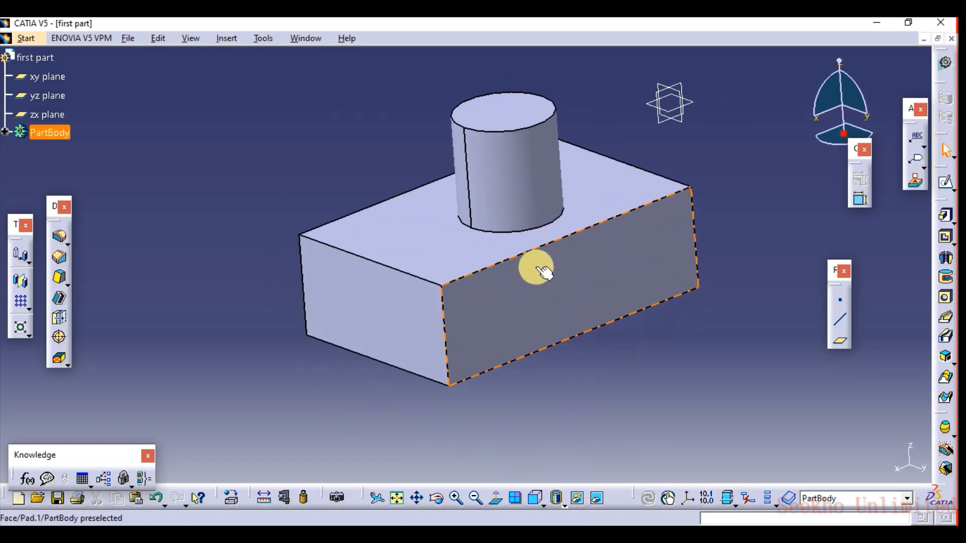
middle_click_drag(312, 276, 302, 251)
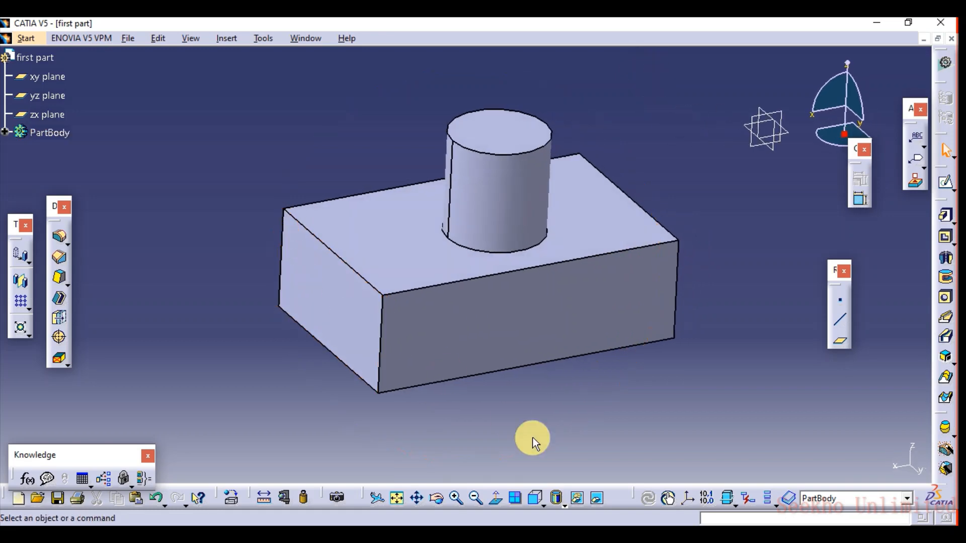
Display the part in Shading with Edges and Hidden Edges, and switch it to Shading with Material.
left_click(576, 506)
left_click(580, 458)
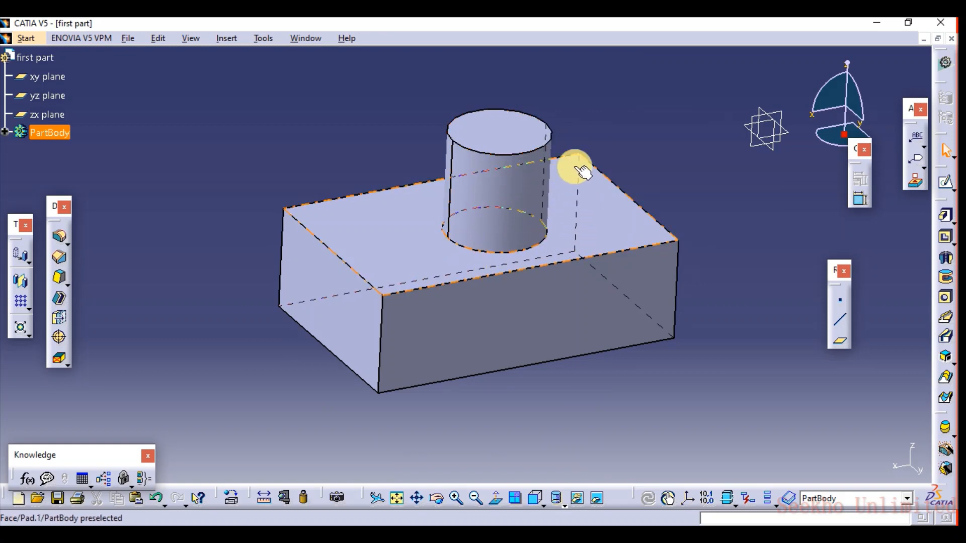
left_click(570, 507)
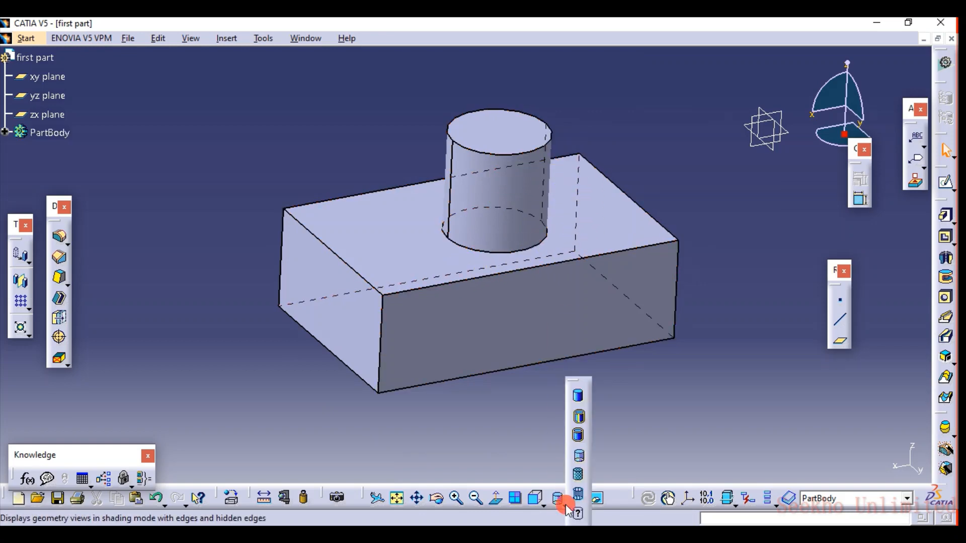
left_click(583, 478)
middle_click_drag(480, 402, 541, 405)
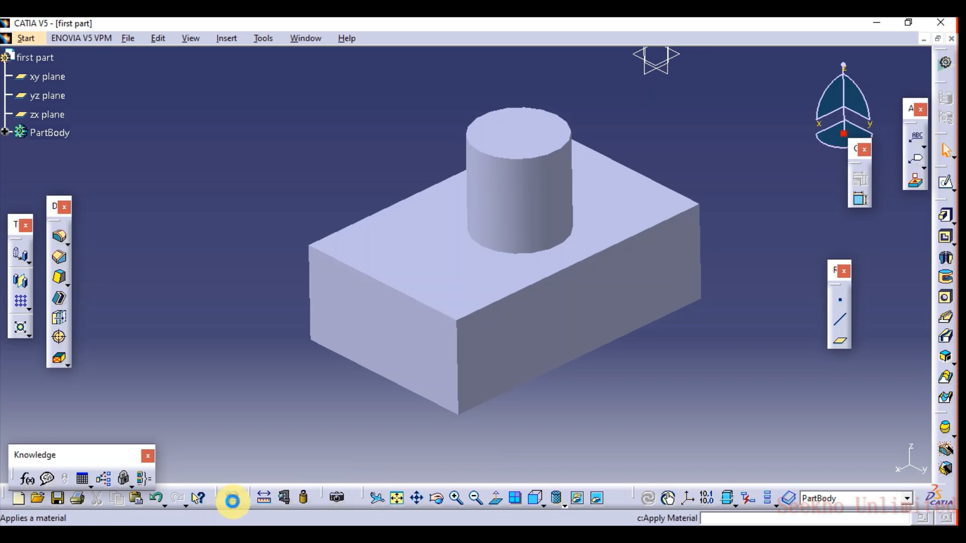
Open the material library and browse its categories, including Construction, Fabrics, Metal, Painting, Stone and Wood.
left_click(233, 502)
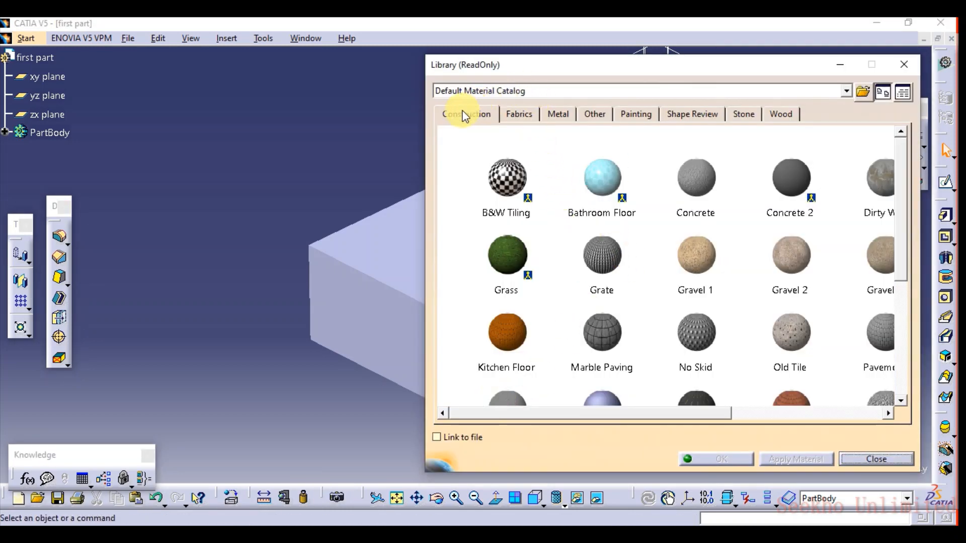
left_click(490, 114)
left_click(519, 115)
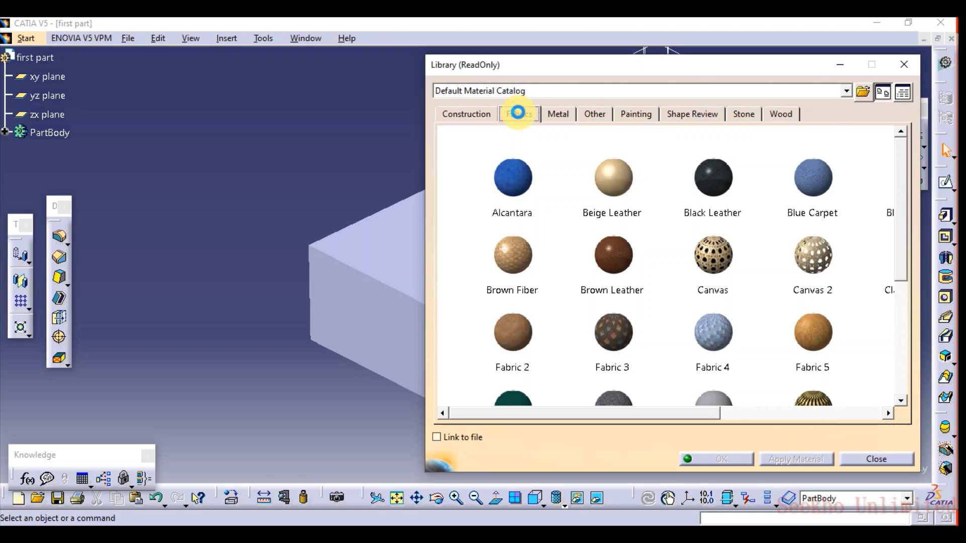
left_click(559, 115)
left_click(595, 115)
left_click(634, 114)
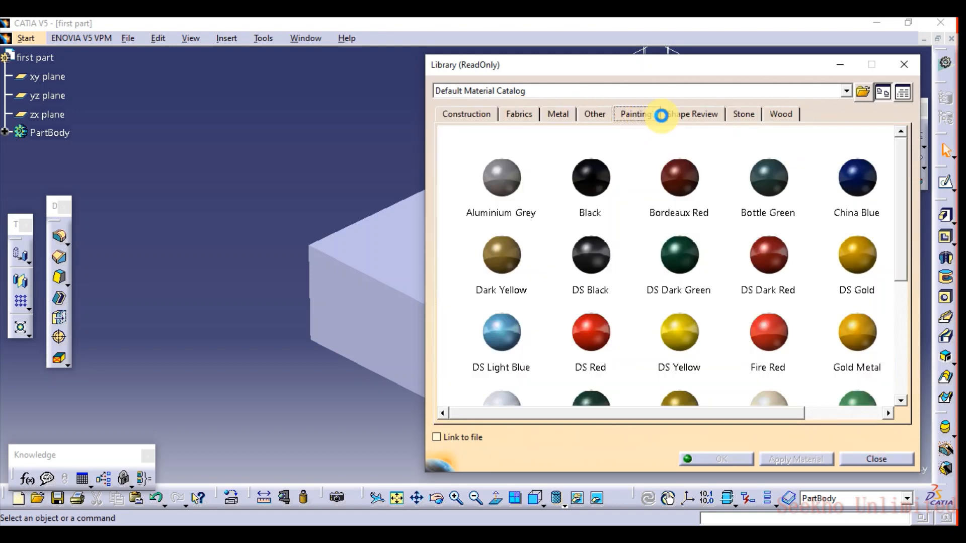
left_click(680, 115)
left_click(741, 117)
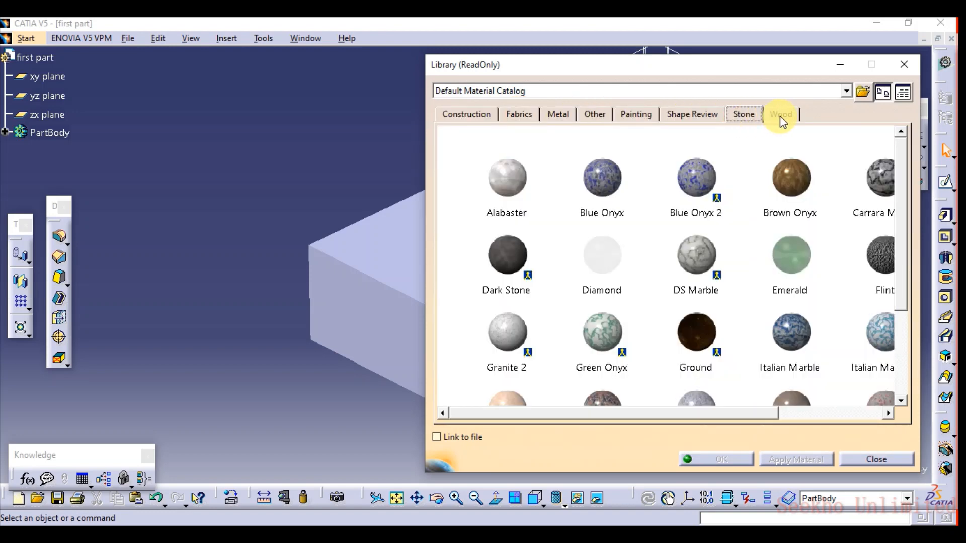
left_click(780, 116)
left_click(513, 114)
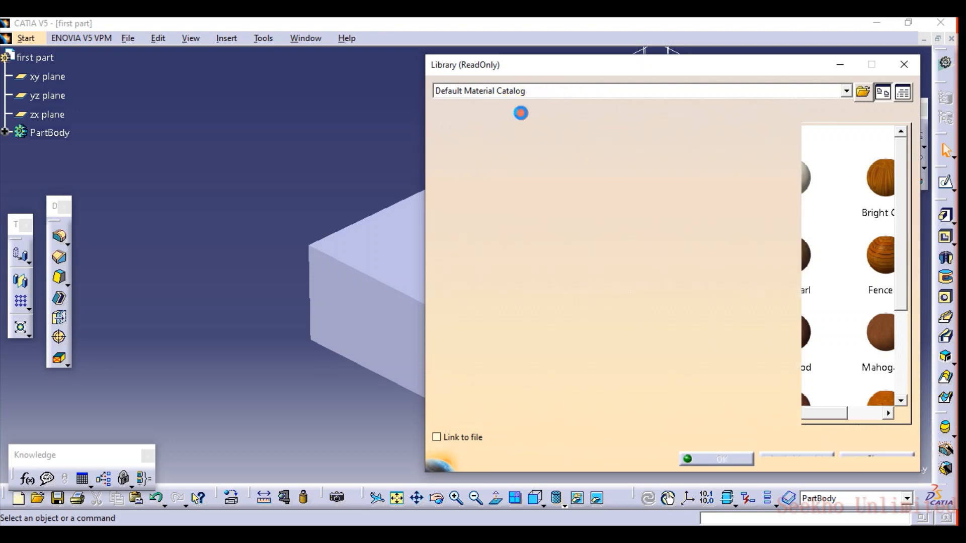
Apply the Aluminium material from the Metal category to the block with the cylindrical boss.
left_click(560, 118)
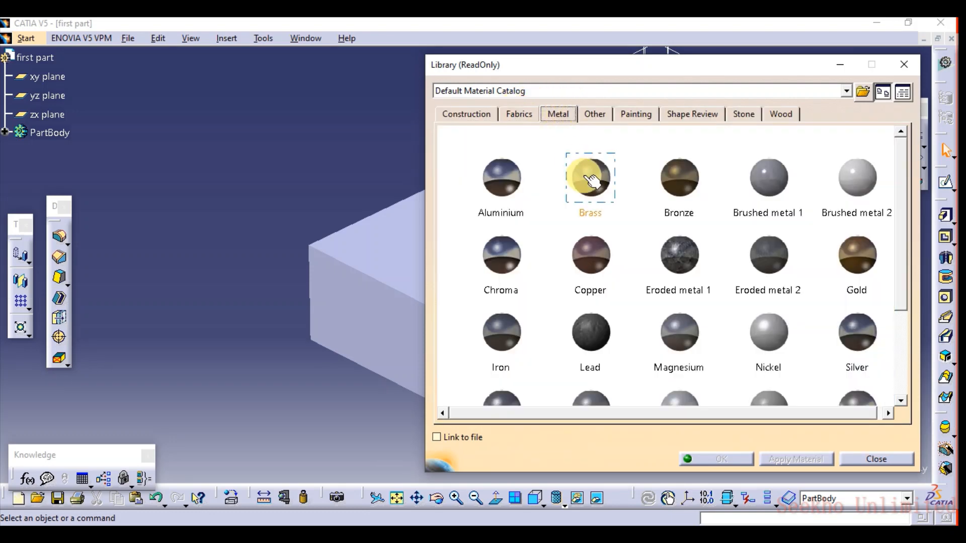
left_click_drag(518, 178, 390, 272)
left_click(338, 203)
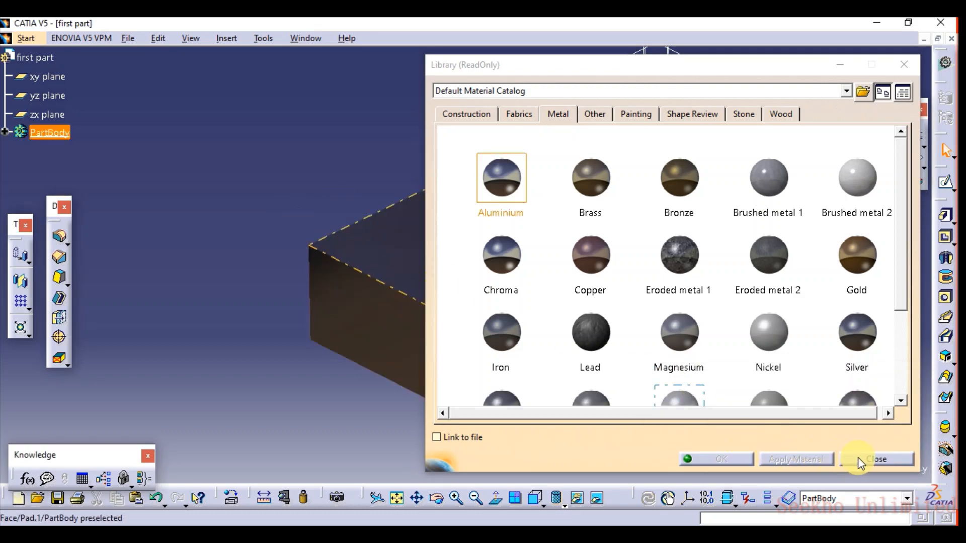
Preview the material catalog as a list, return to icons, and examine Aluminium's rendering properties, including lighting and texture.
left_click(904, 94)
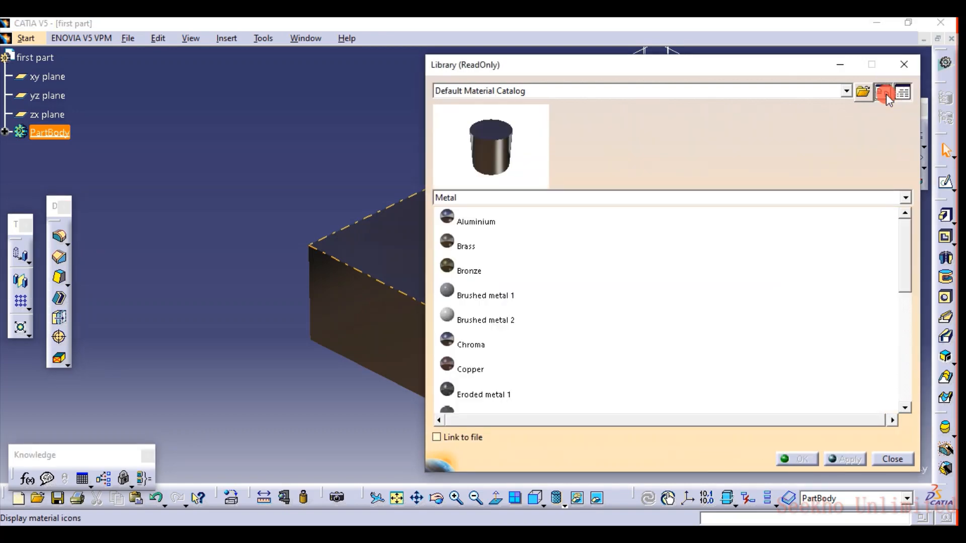
left_click(886, 93)
right_click(502, 188)
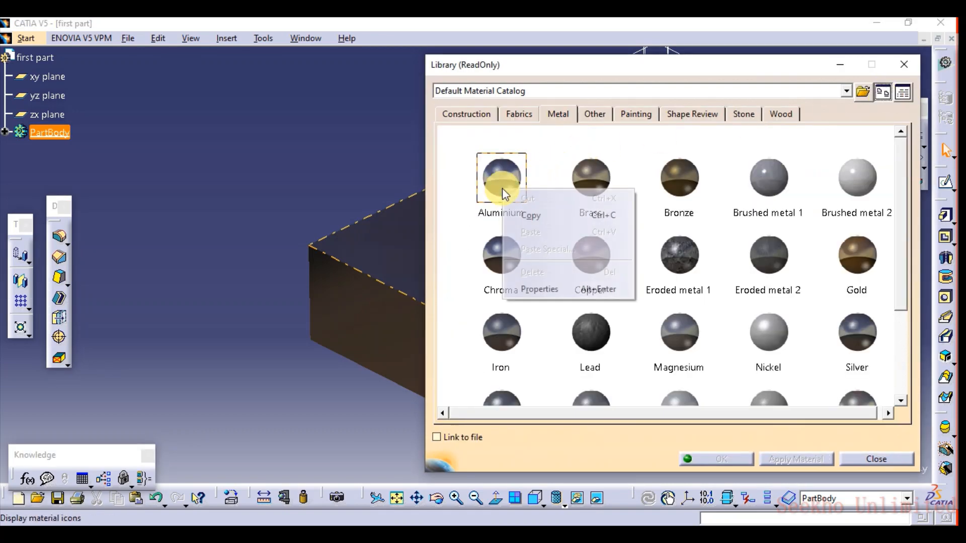
left_click(548, 289)
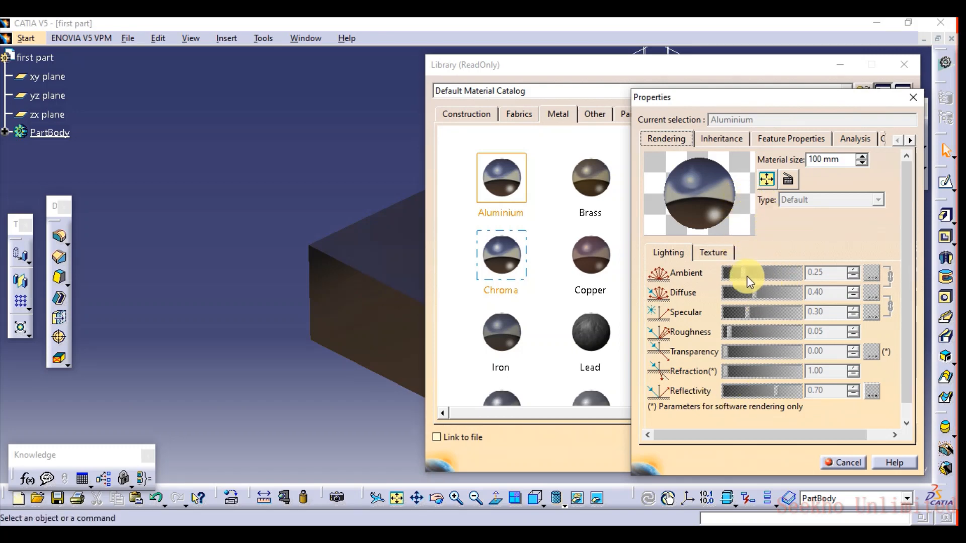
left_click(725, 252)
left_click(672, 252)
left_click(698, 187)
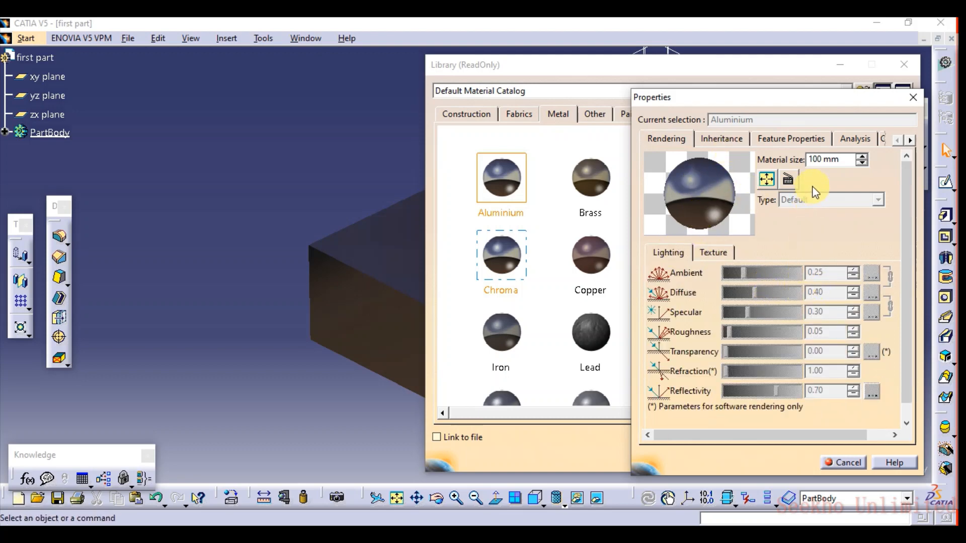
Review Aluminium's composites, analysis and feature properties, and close the properties and the material library.
left_click(911, 141)
left_click(911, 141)
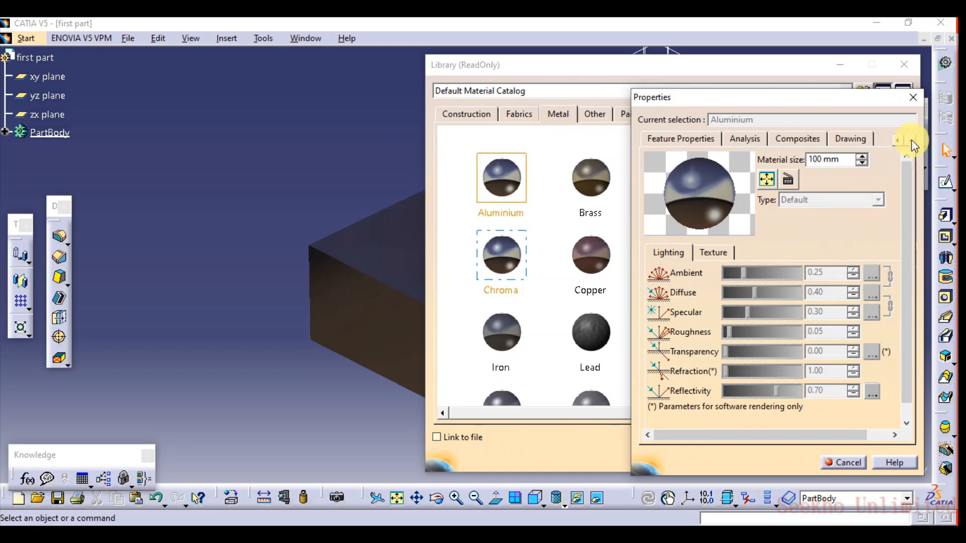
left_click(798, 137)
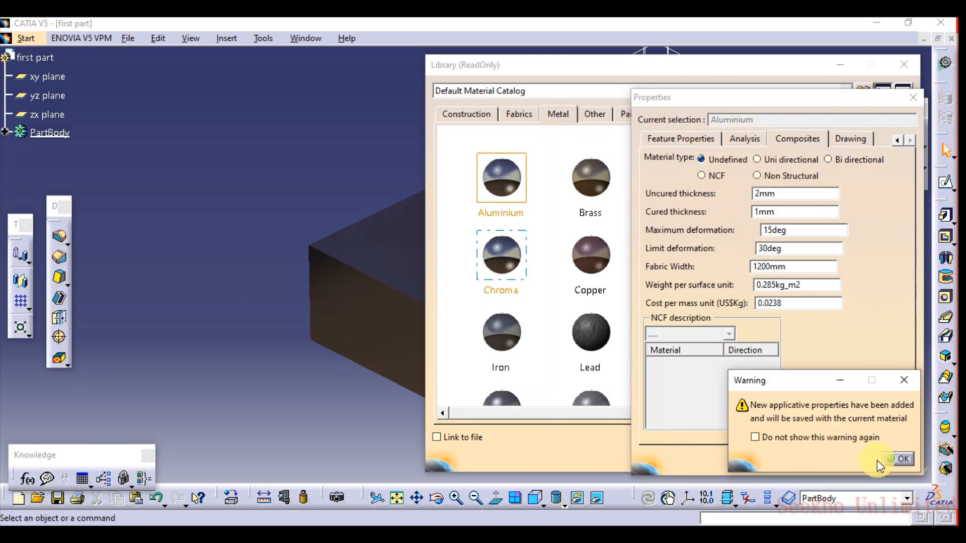
left_click(894, 458)
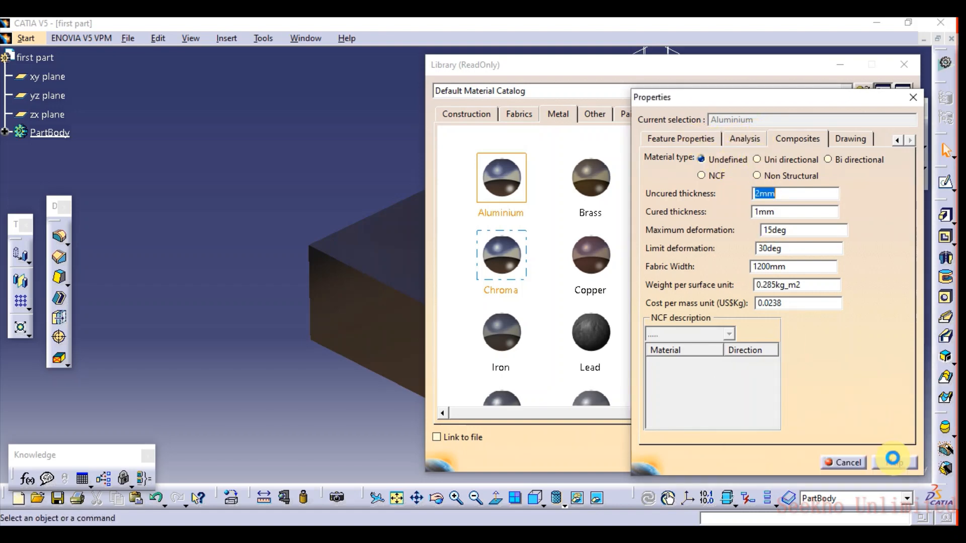
left_click(748, 140)
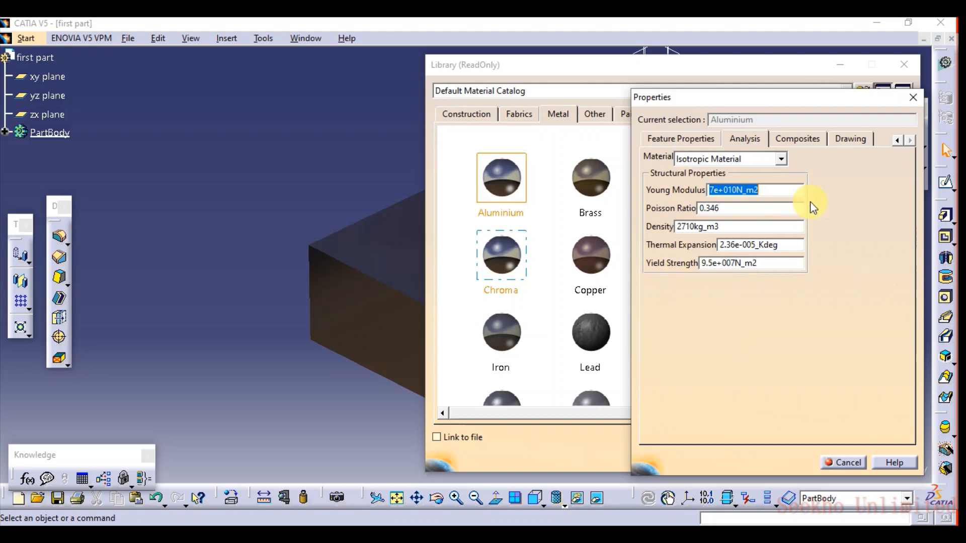
left_click(693, 140)
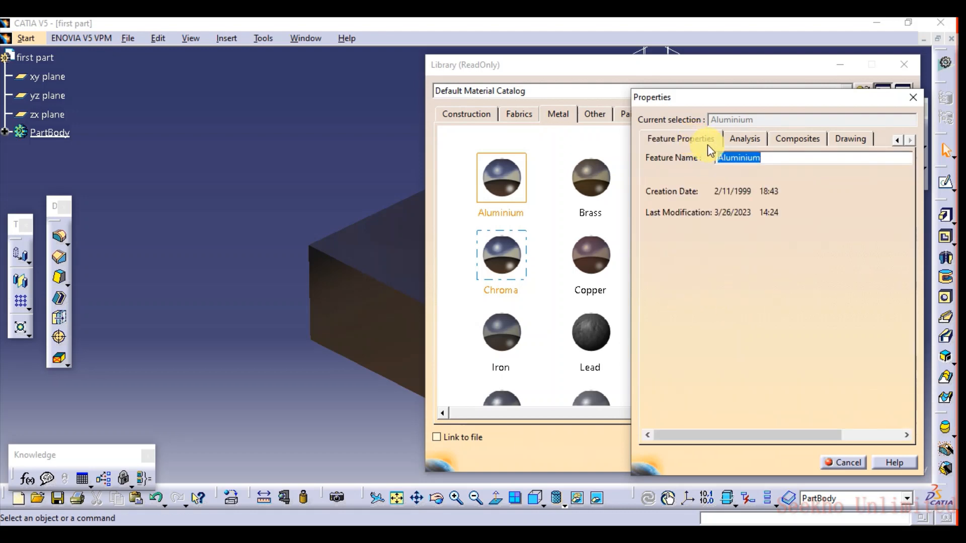
left_click_drag(814, 99, 793, 103)
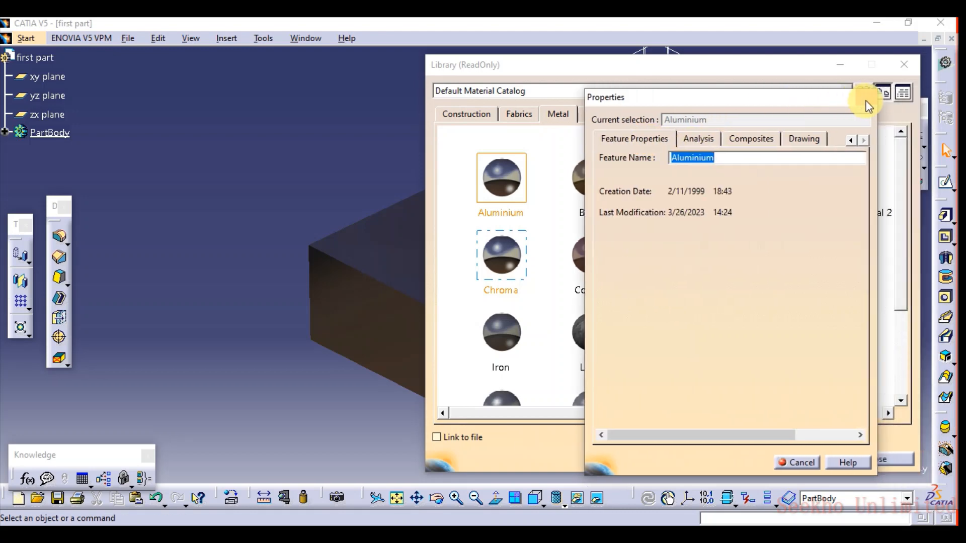
left_click(866, 102)
left_click(860, 460)
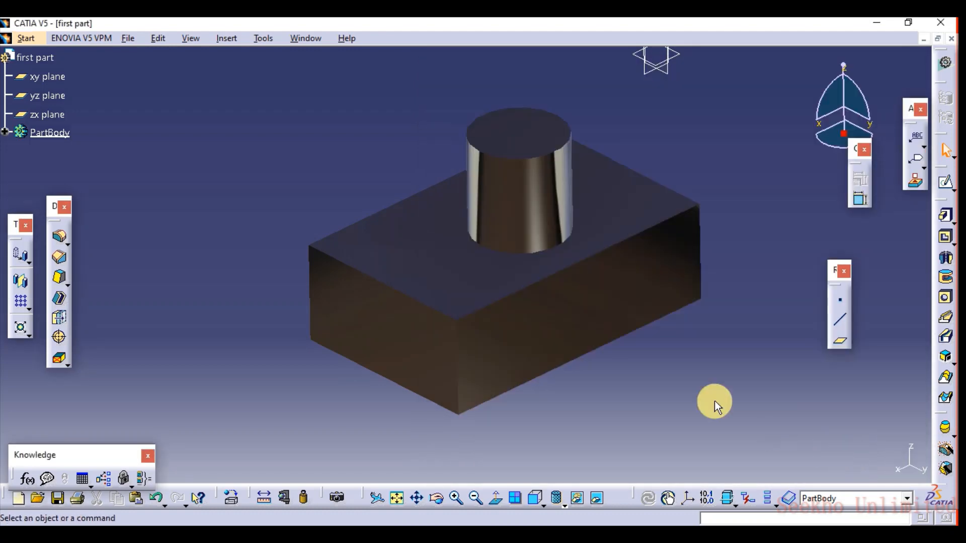
Compare the part in Shading with Edges and Hidden Edges against Shading with Material.
mouse_move(627, 374)
middle_mouse_down()
mouse_move(521, 379)
mouse_move(528, 395)
mouse_move(574, 349)
mouse_move(575, 395)
mouse_move(557, 388)
mouse_move(561, 397)
middle_mouse_up()
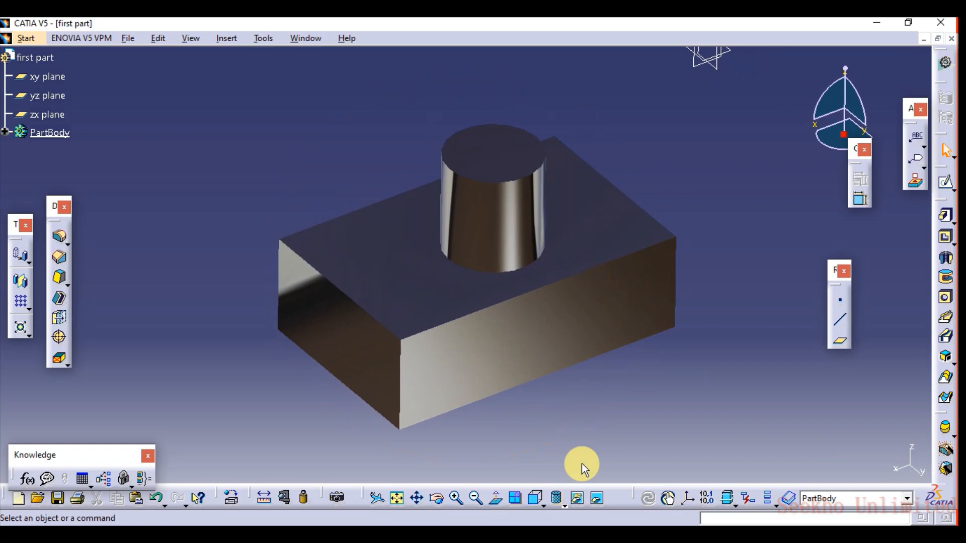
left_click(564, 504)
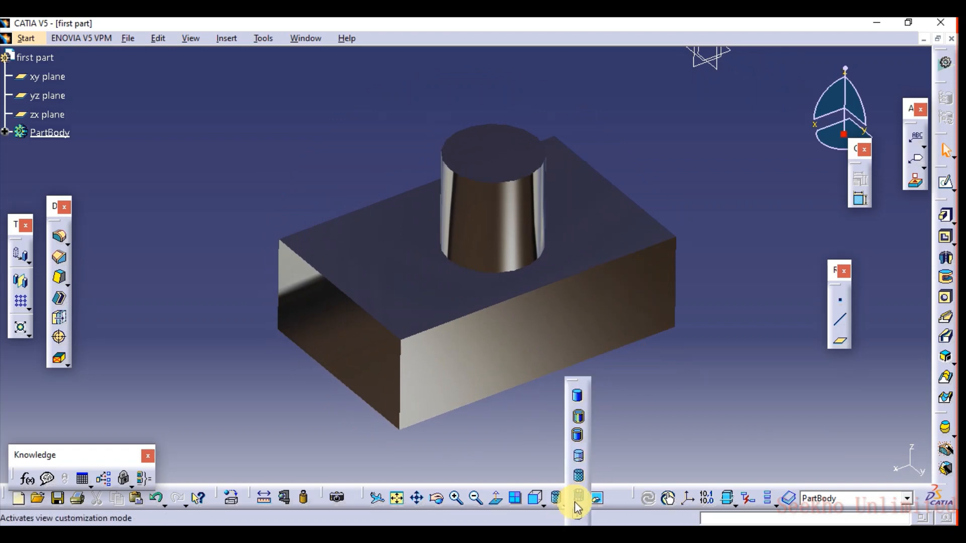
left_click(579, 454)
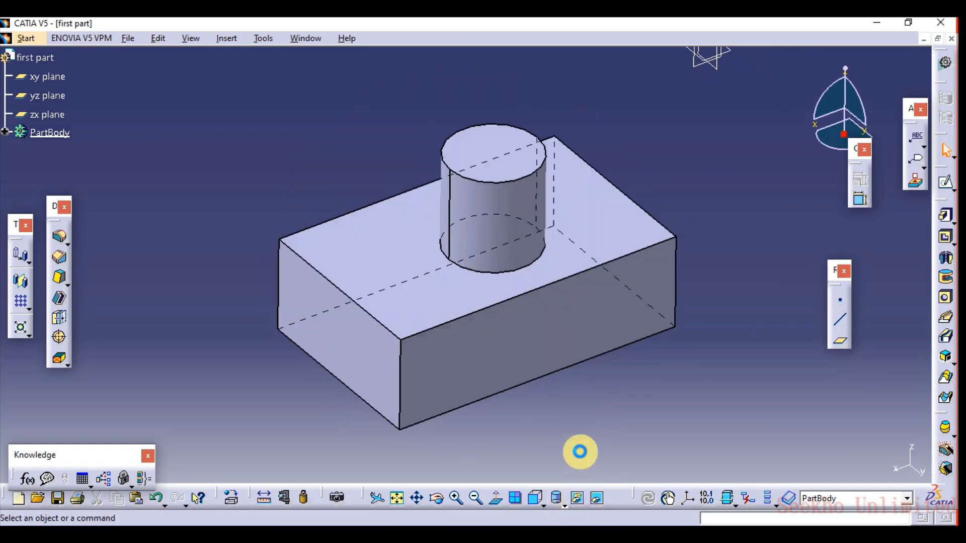
left_click(564, 503)
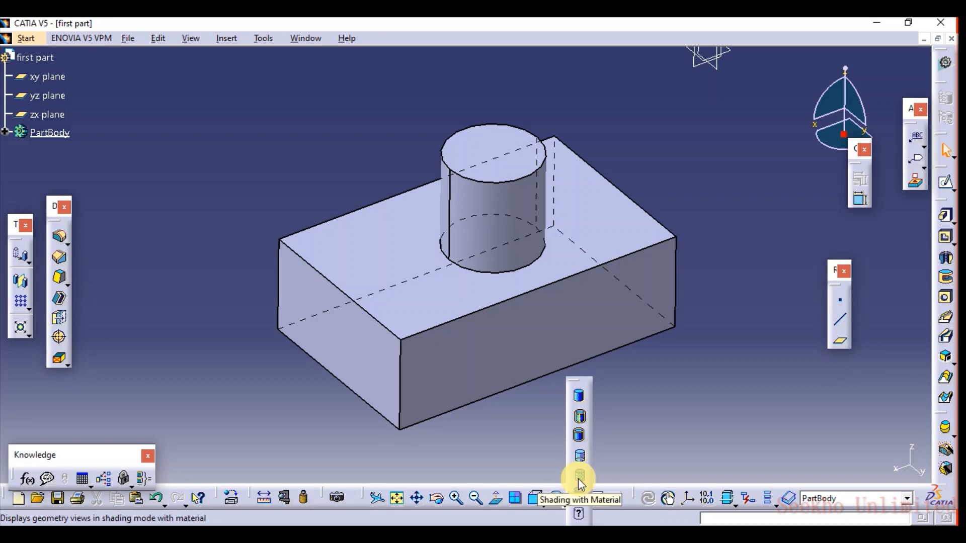
left_click(579, 477)
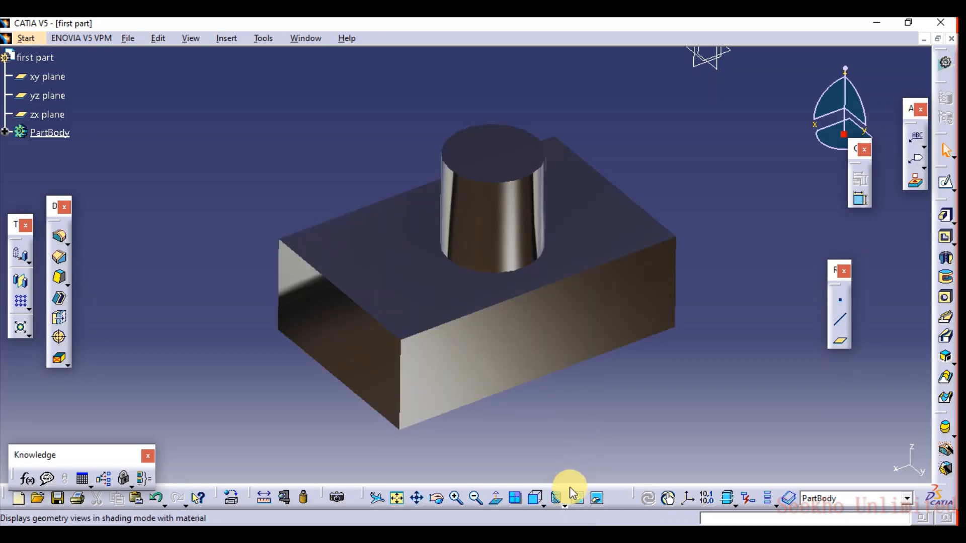
Display the part in Wireframe (NHR) and rotate it to examine its edges.
left_click(565, 503)
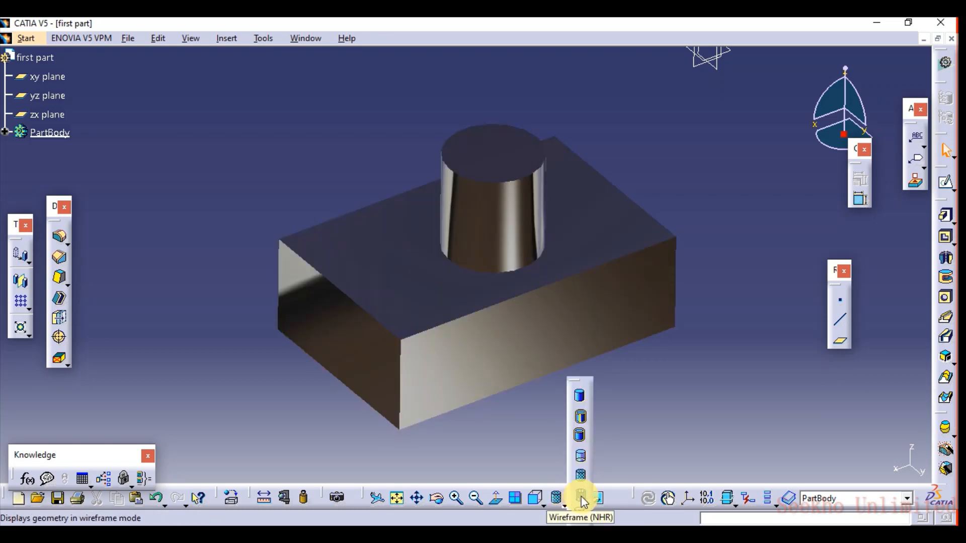
left_click(580, 498)
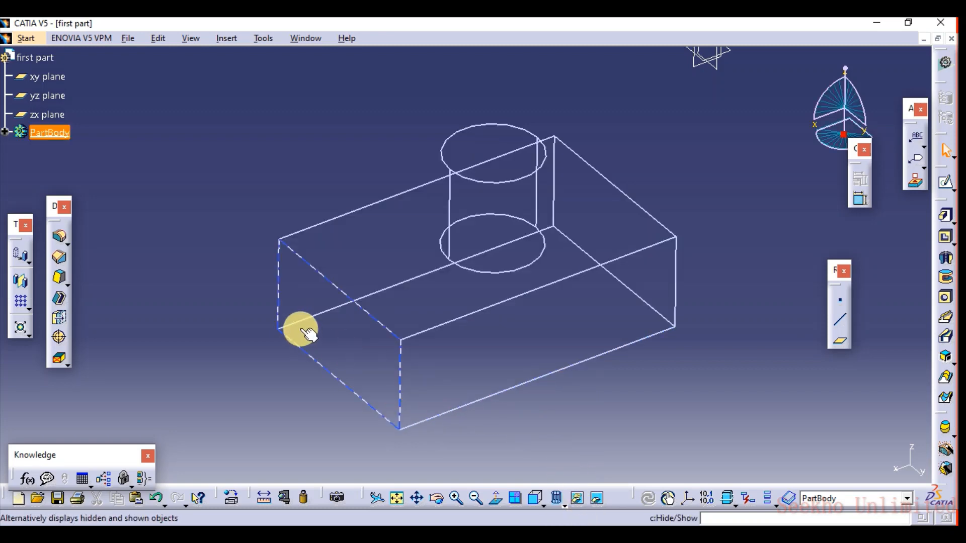
middle_click_drag(302, 330, 425, 341)
middle_click_drag(475, 304, 503, 287)
Try the half visible smooth edges, no smooth edges and all edges options in the view mode customization, and cancel it.
left_click(567, 506)
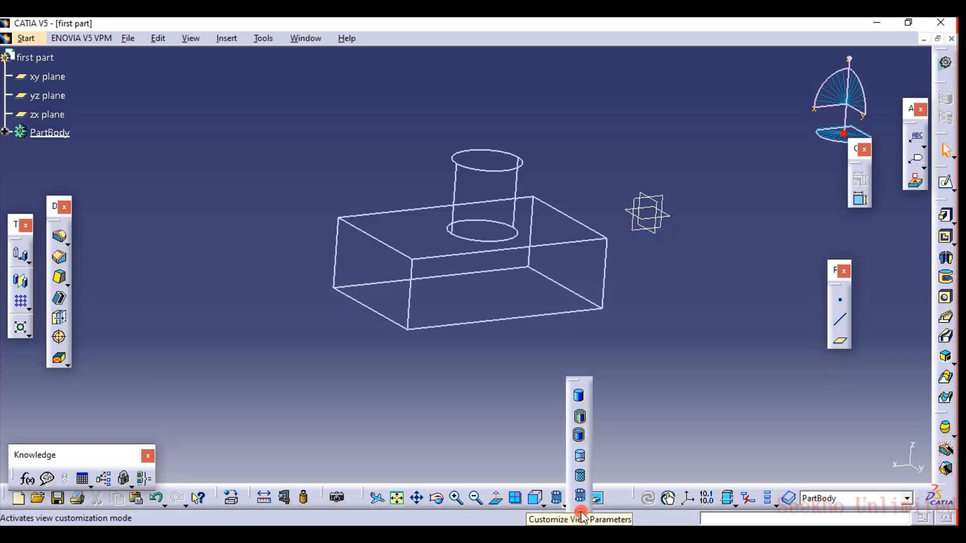
left_click(581, 513)
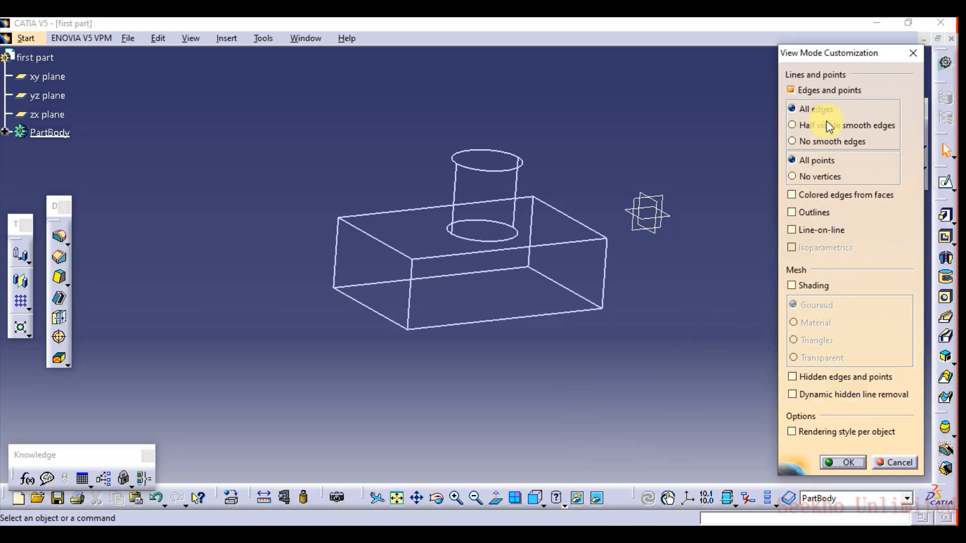
left_click(803, 126)
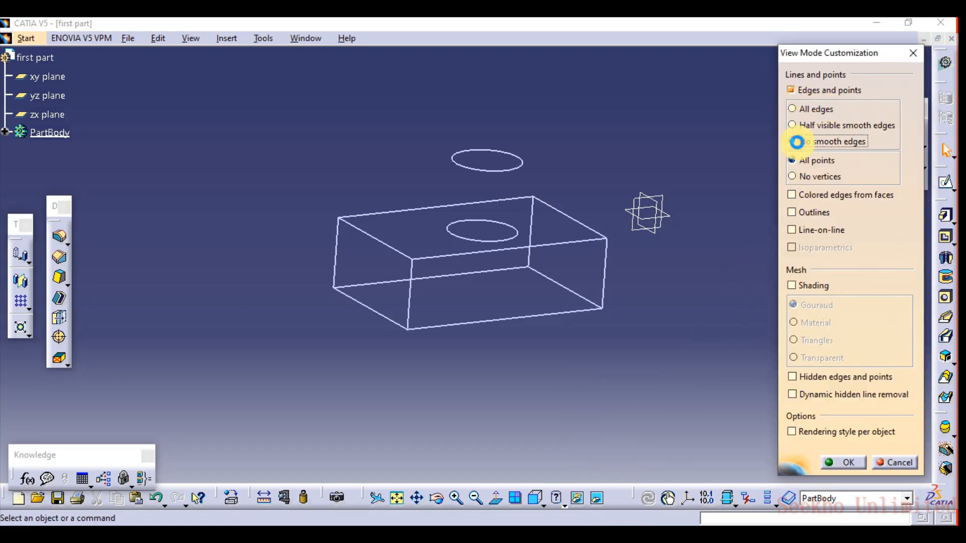
left_click(801, 126)
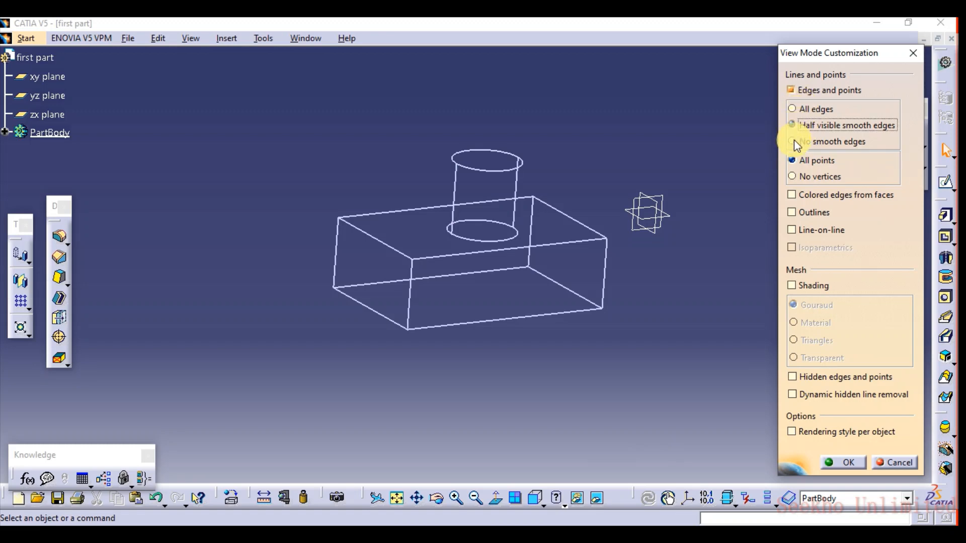
left_click(794, 108)
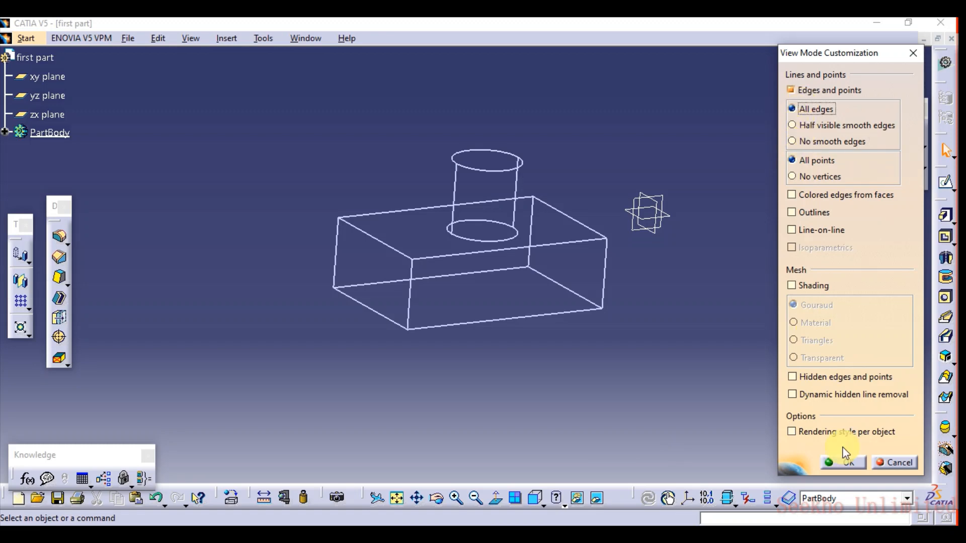
left_click(895, 466)
Display the part in plain Shading without edges.
left_click(566, 498)
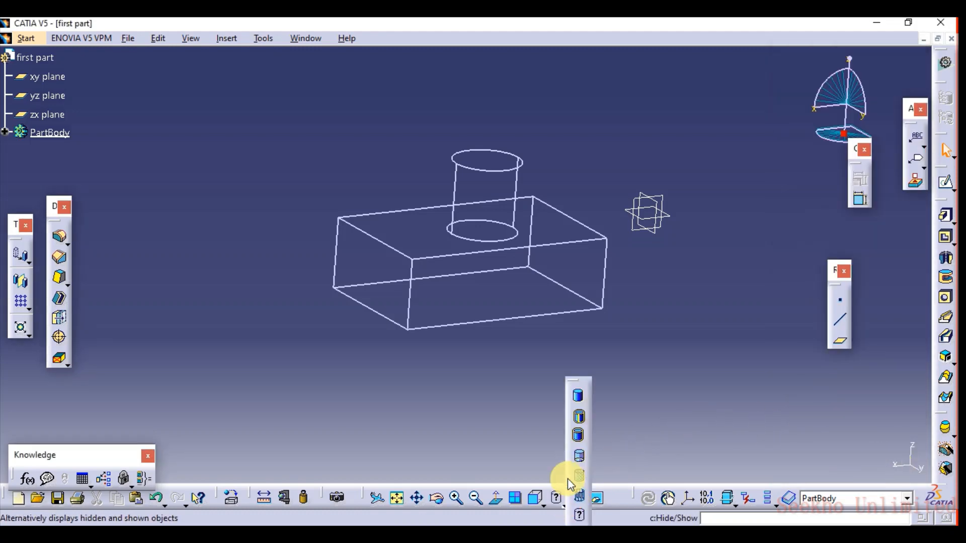
left_click(582, 404)
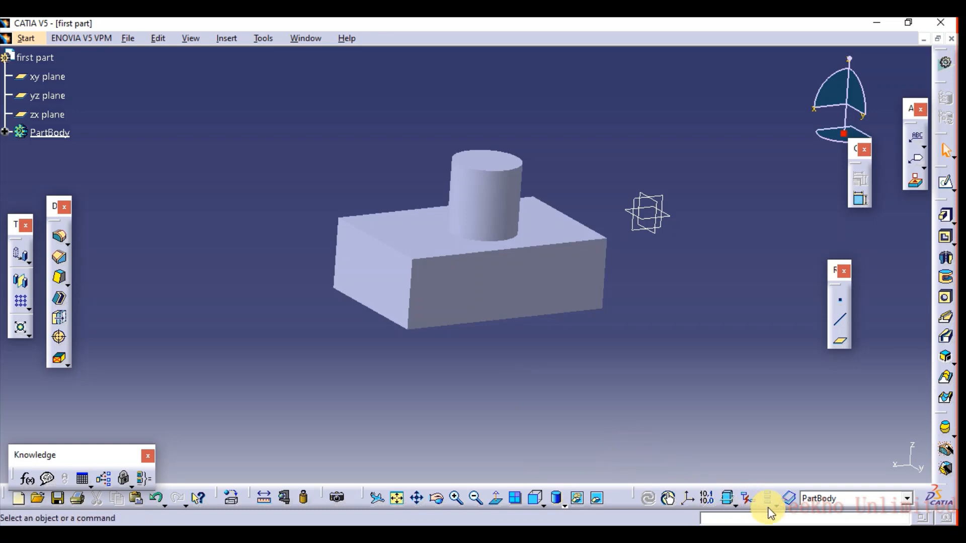
Measure the distance between the block's two opposite end faces with Measure Between.
left_click(267, 499)
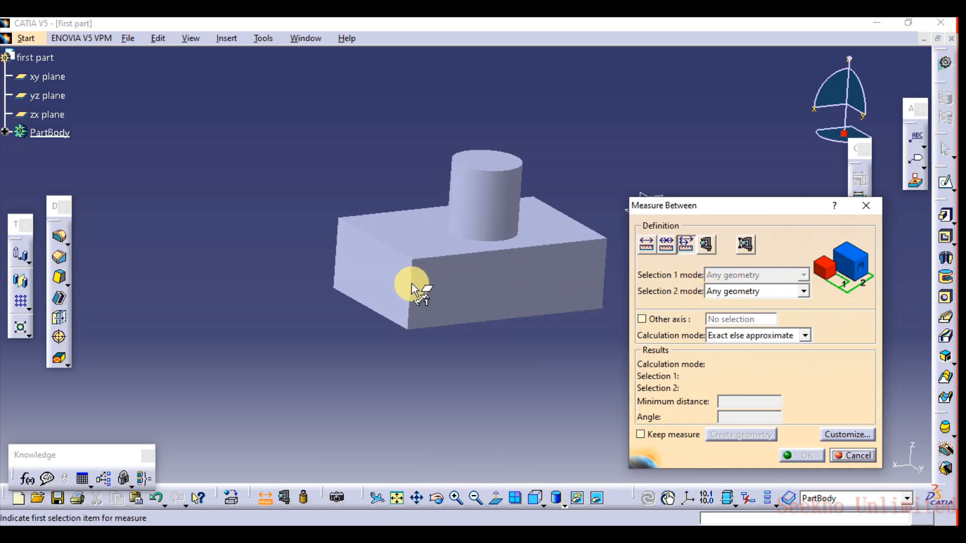
left_click(385, 274)
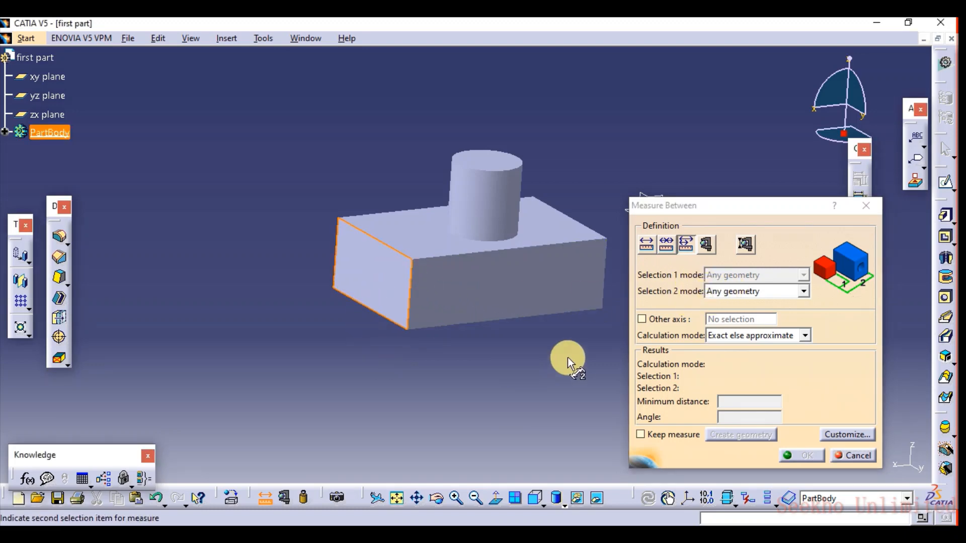
middle_click_drag(567, 357, 302, 366)
left_click(491, 334)
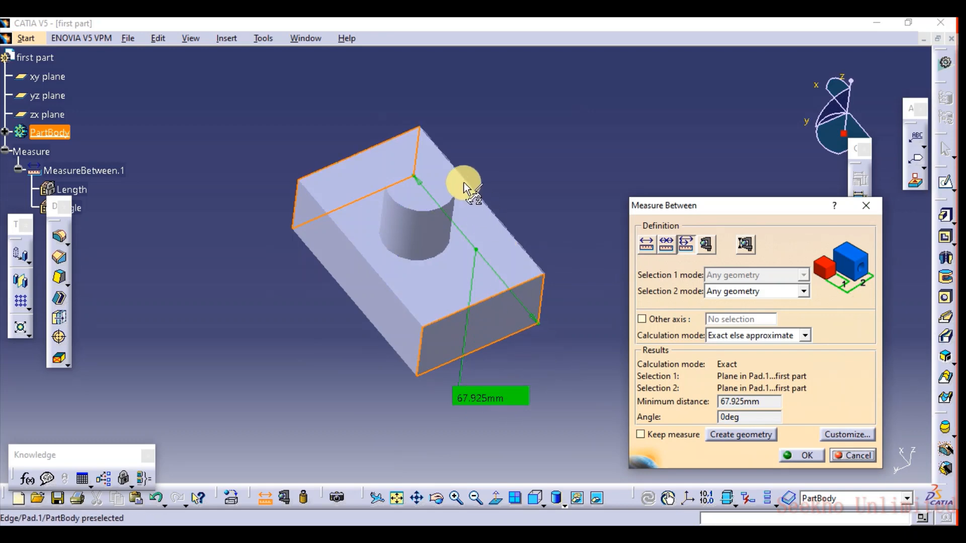
Close the current measure, restart Measure Between with Keep measure enabled, and try the chain mode before returning to the standard two-selection mode.
left_click(808, 456)
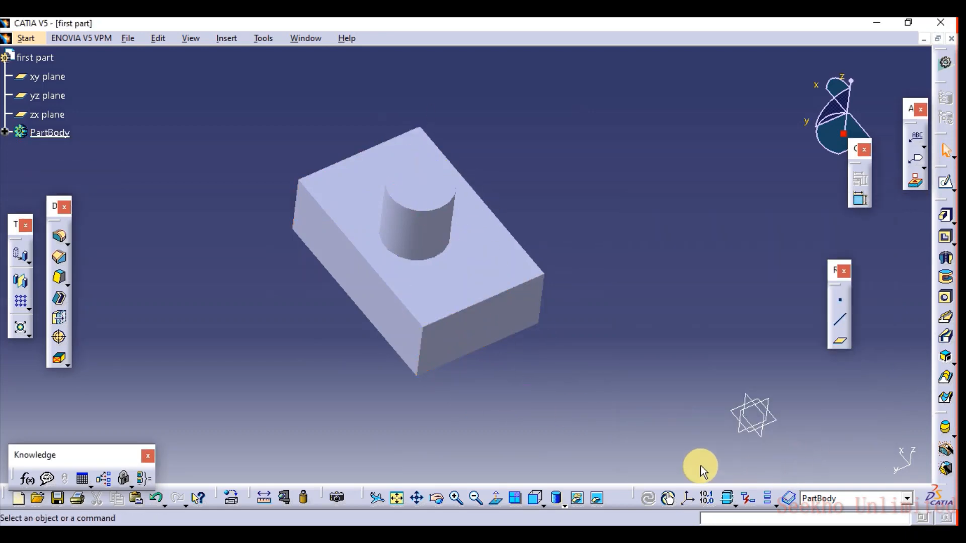
left_click(263, 498)
left_click(658, 436)
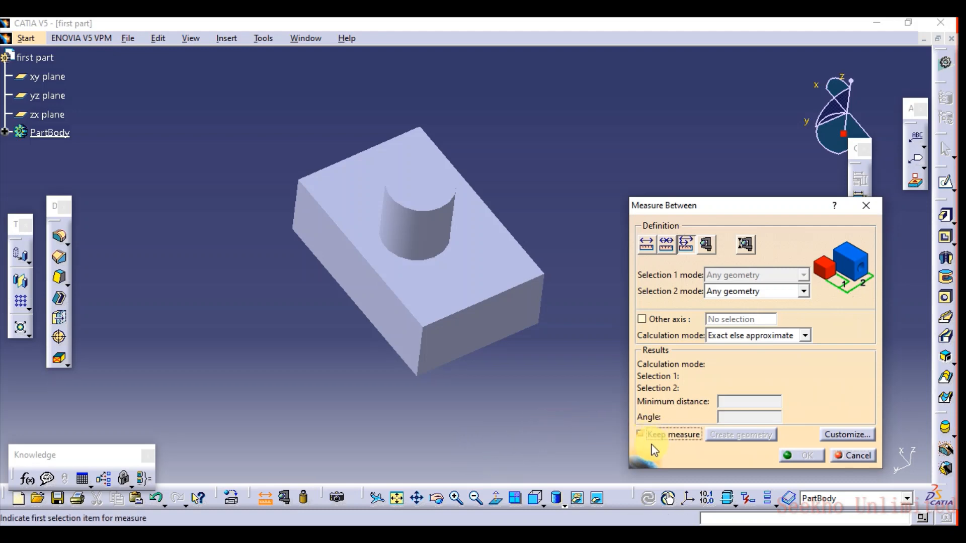
left_click(648, 246)
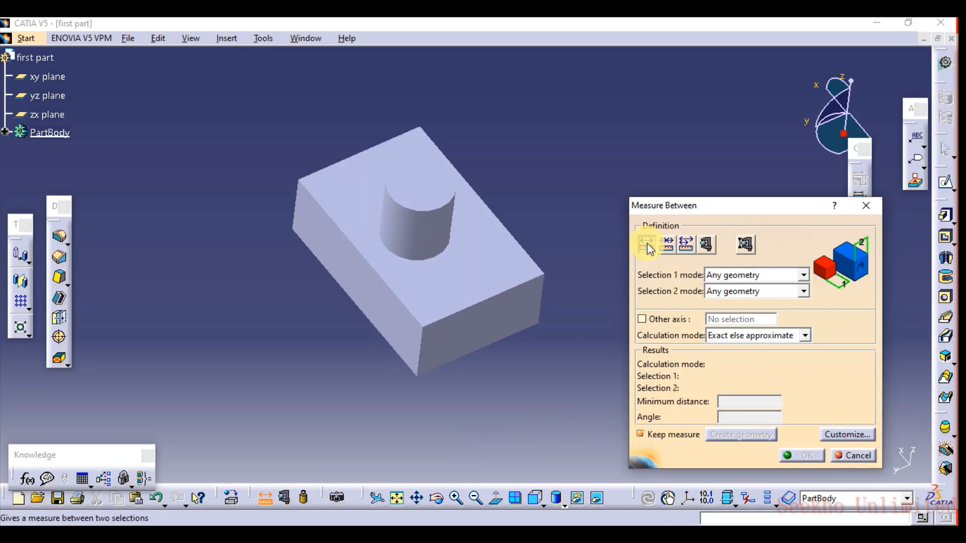
left_click(671, 245)
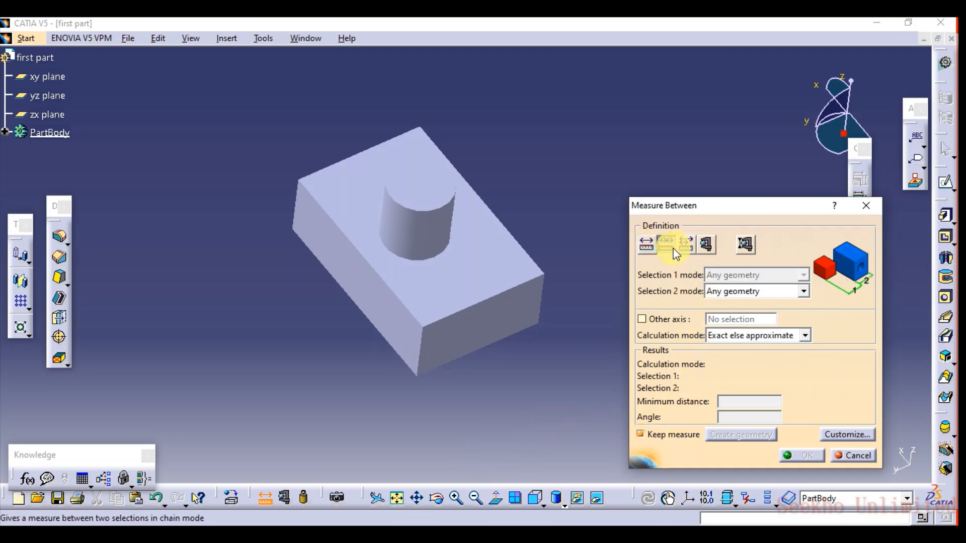
left_click(647, 245)
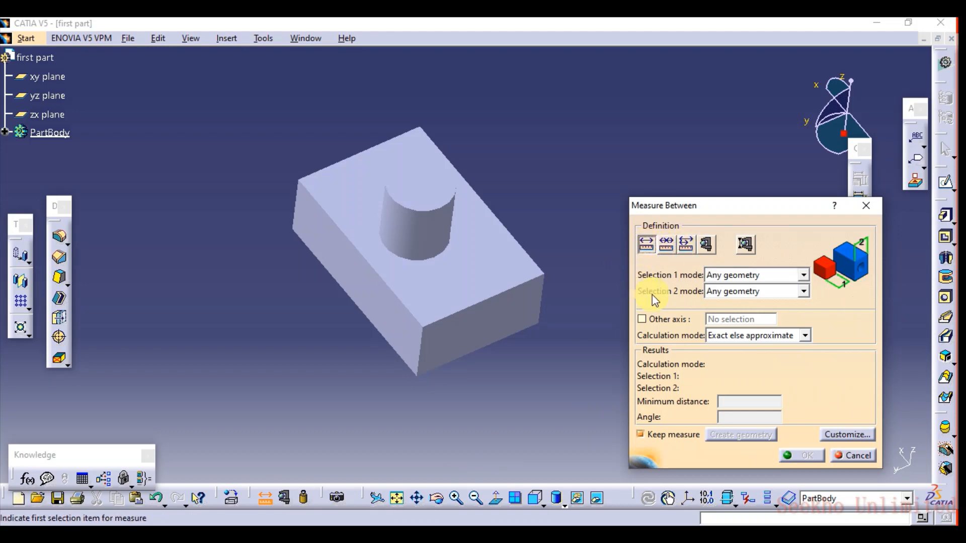
Measure the distance between the block's two opposite end faces and keep the measure on the part.
left_click(474, 320)
middle_click_drag(247, 222, 345, 248)
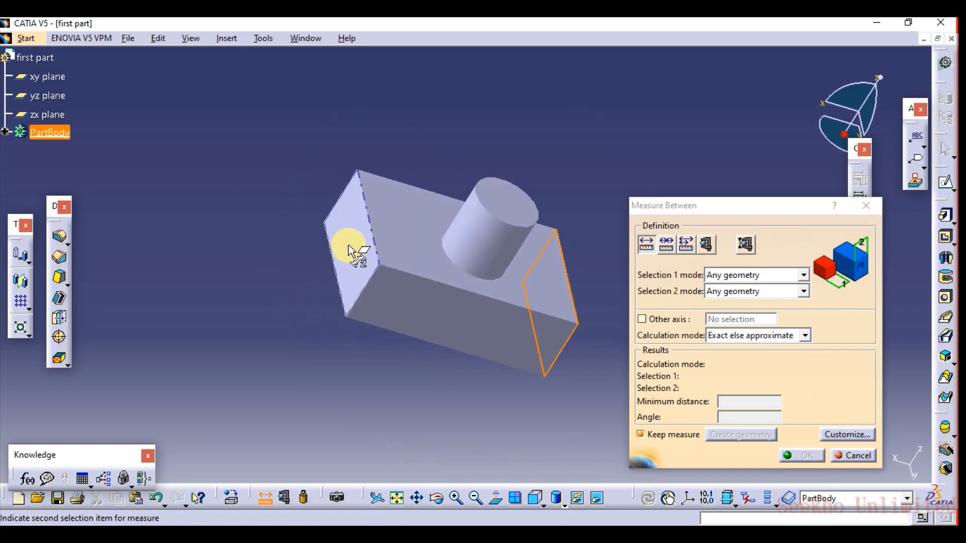
left_click(345, 246)
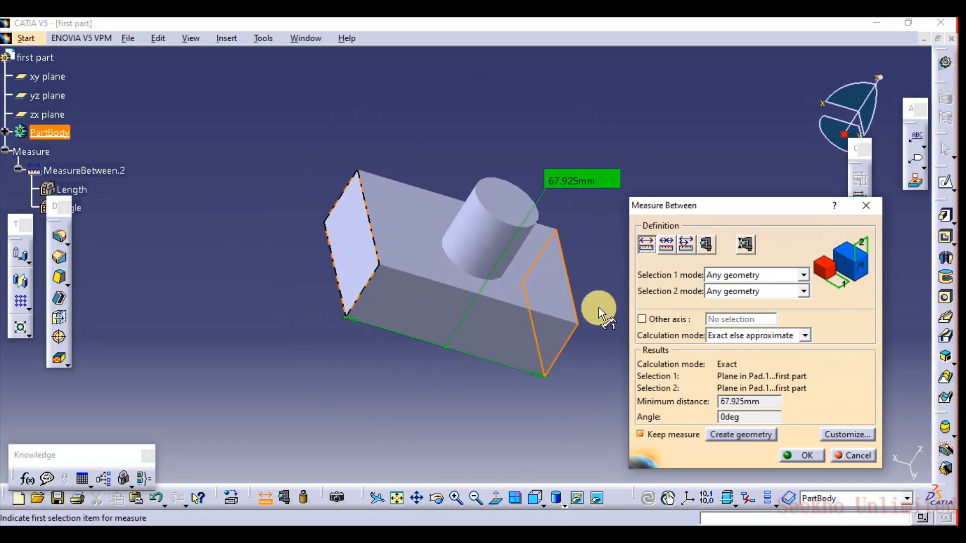
left_click(812, 456)
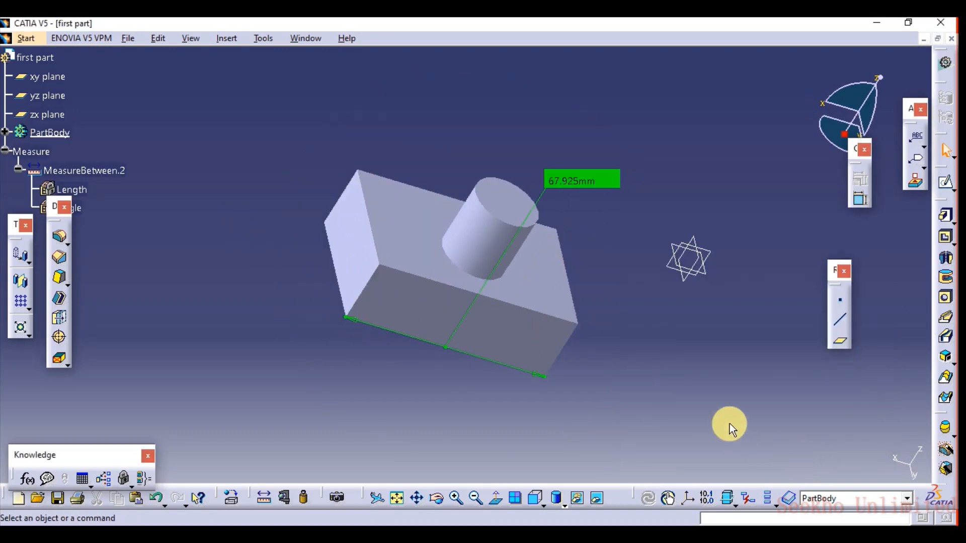
middle_click_drag(606, 233, 480, 245)
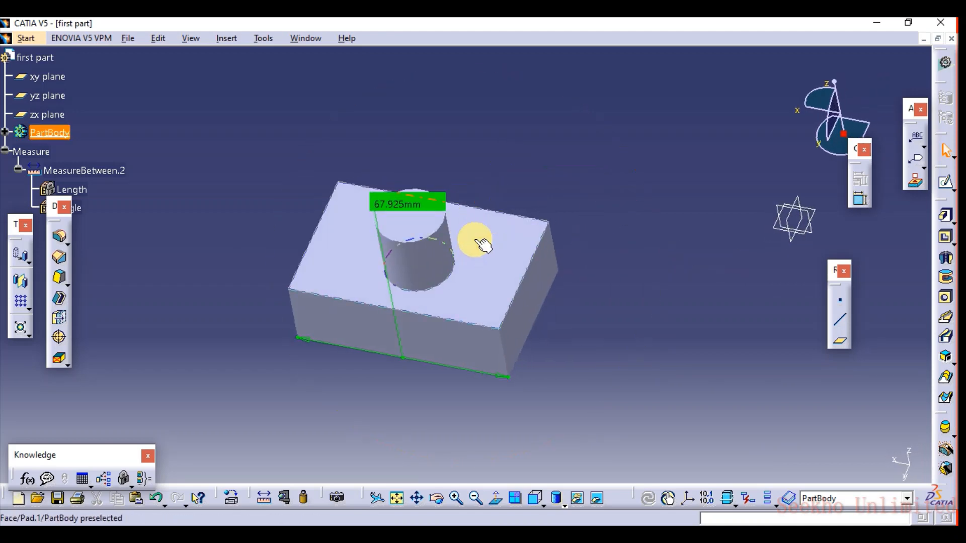
Display the part in Shading with Edges and keep a Measure Item area measure of the block's long side face.
left_click(285, 499)
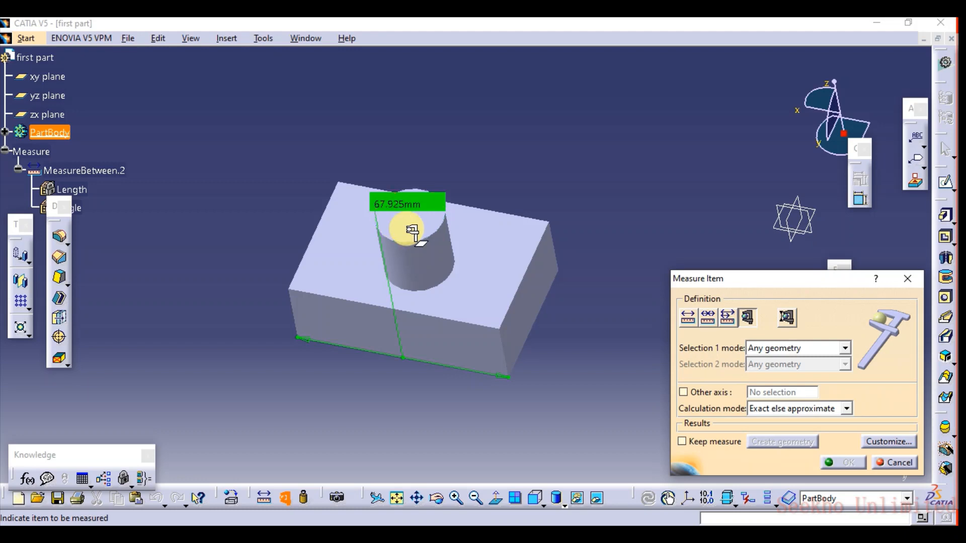
middle_click_drag(403, 205, 412, 418)
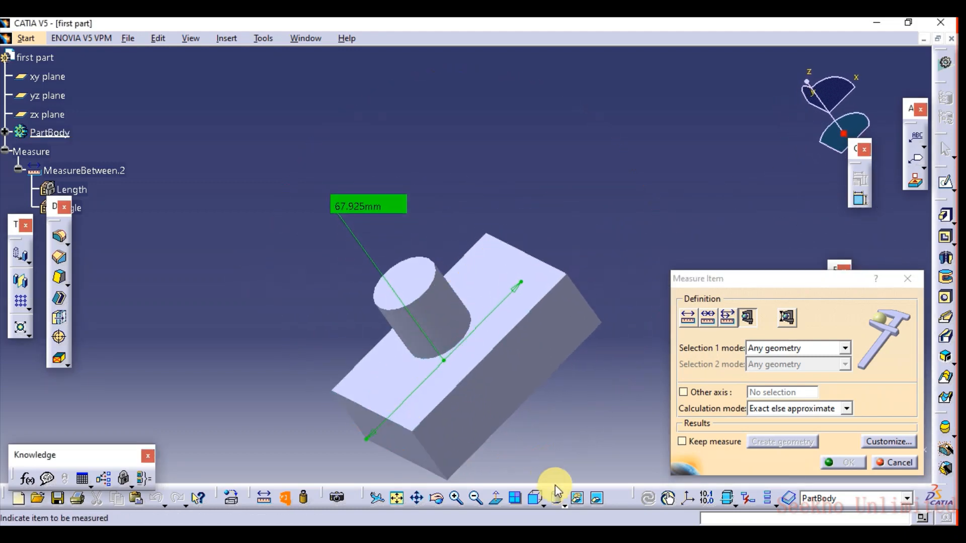
left_click(563, 505)
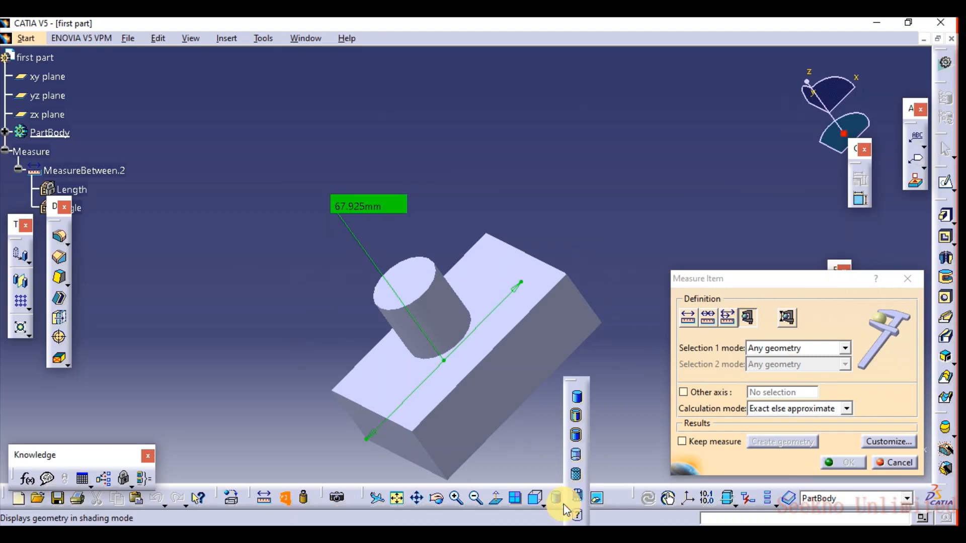
left_click(576, 420)
left_click(418, 286)
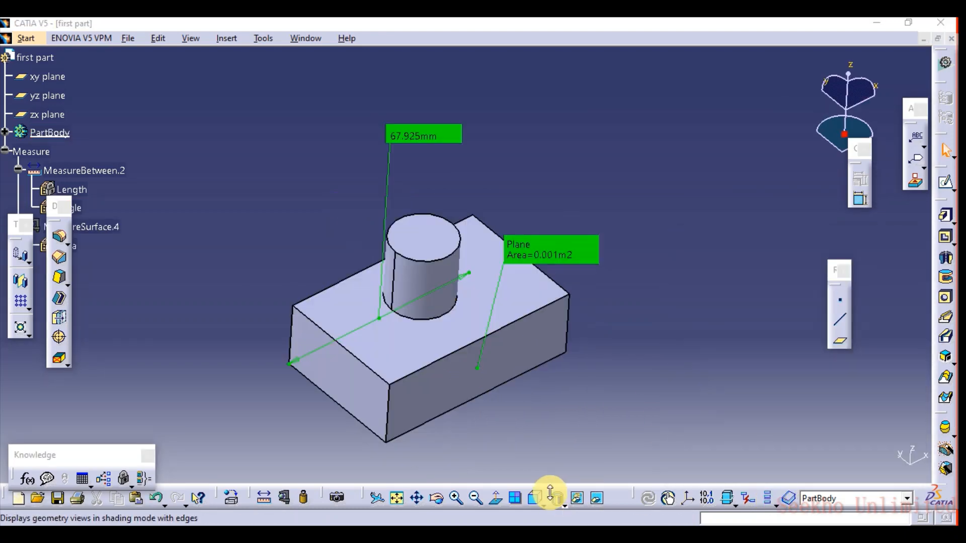
Measure the areas of the block's long side face and top face with Measure Item, and cancel the measures.
left_click(285, 498)
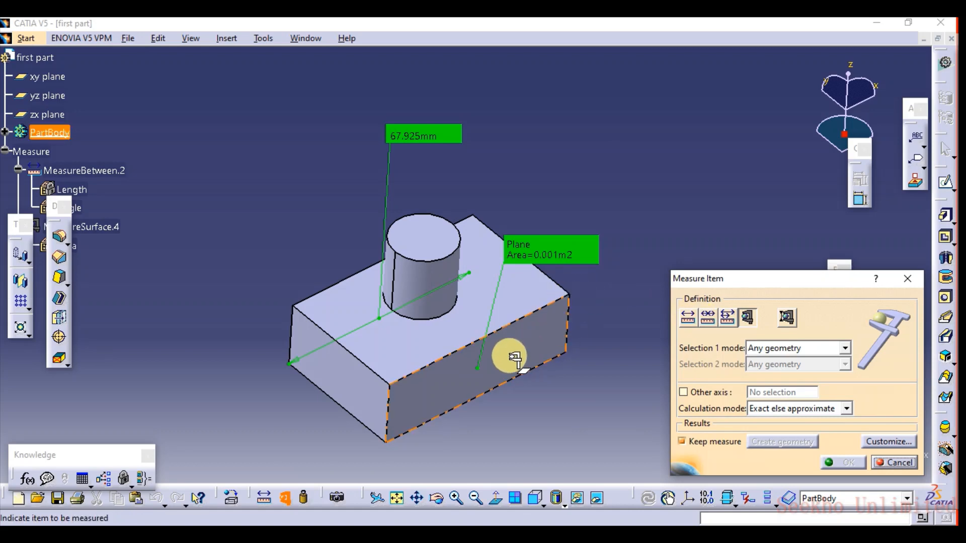
left_click(535, 337)
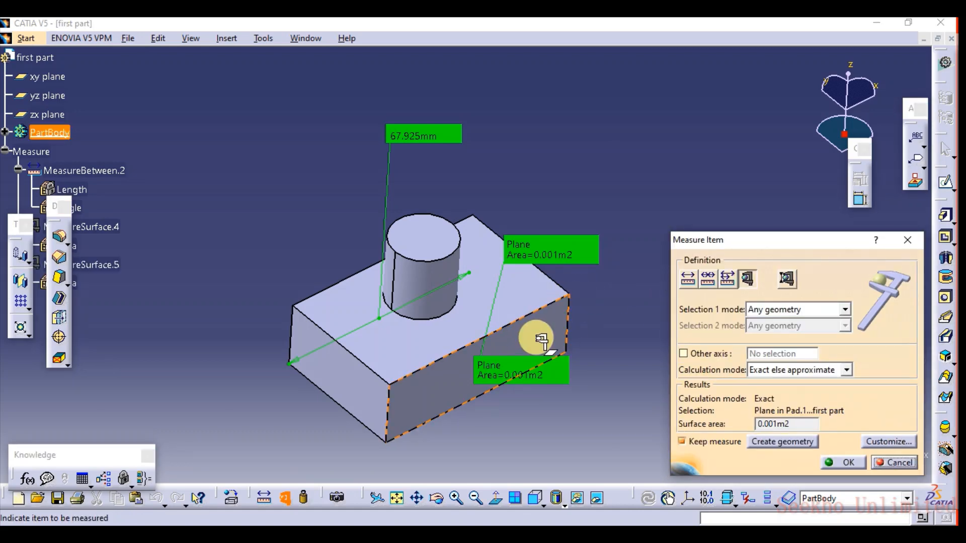
left_click(411, 350)
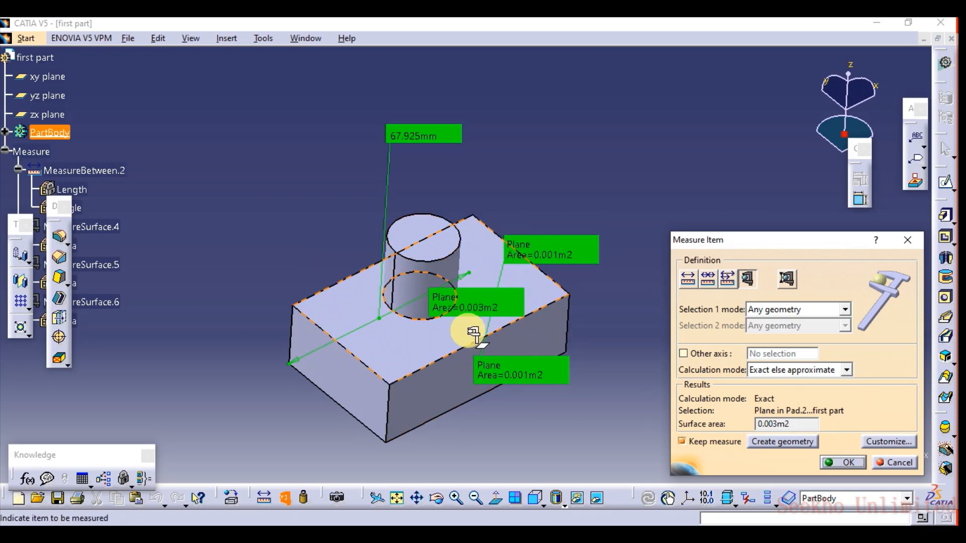
left_click(889, 460)
middle_click_drag(626, 341, 591, 333)
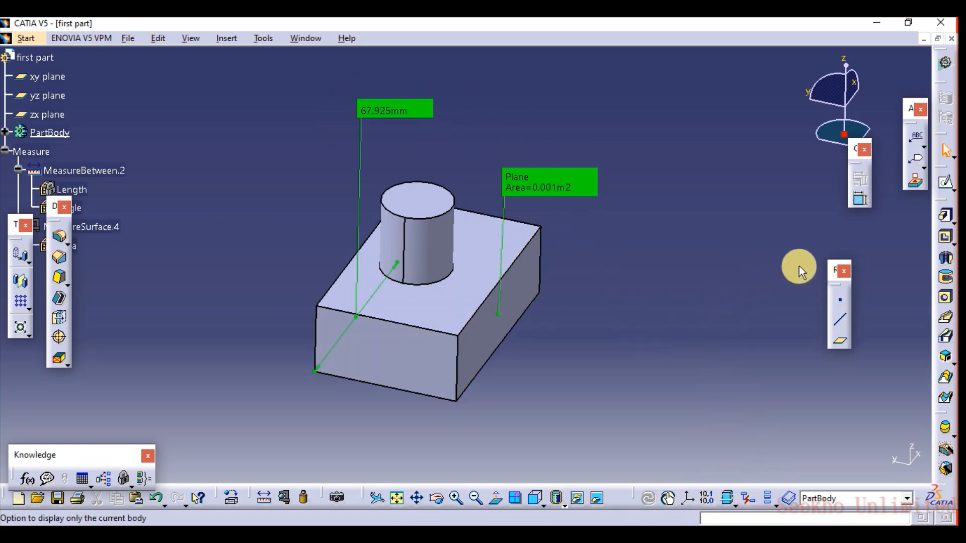
Try to define a plane offset 20 mm from the block's top face around the boss.
left_click_drag(836, 339, 784, 285)
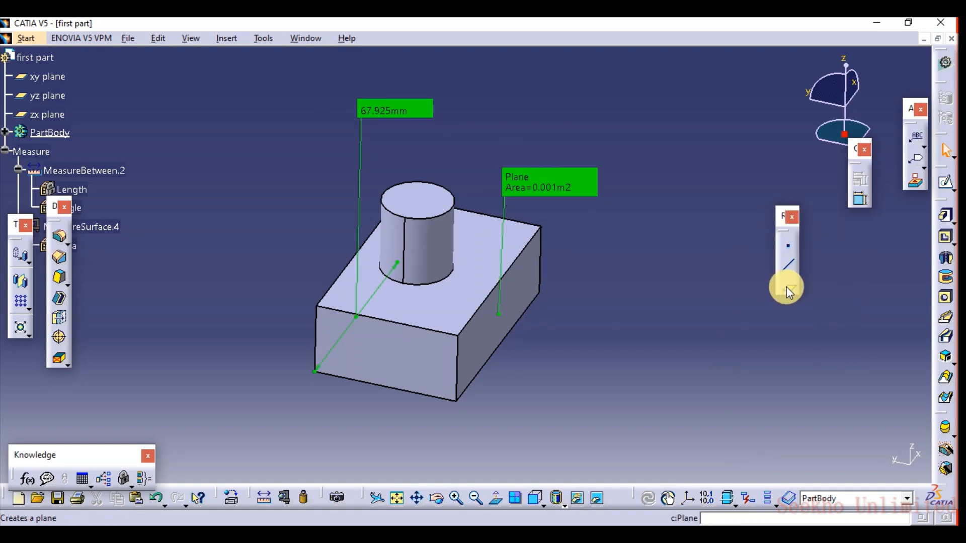
left_click(788, 289)
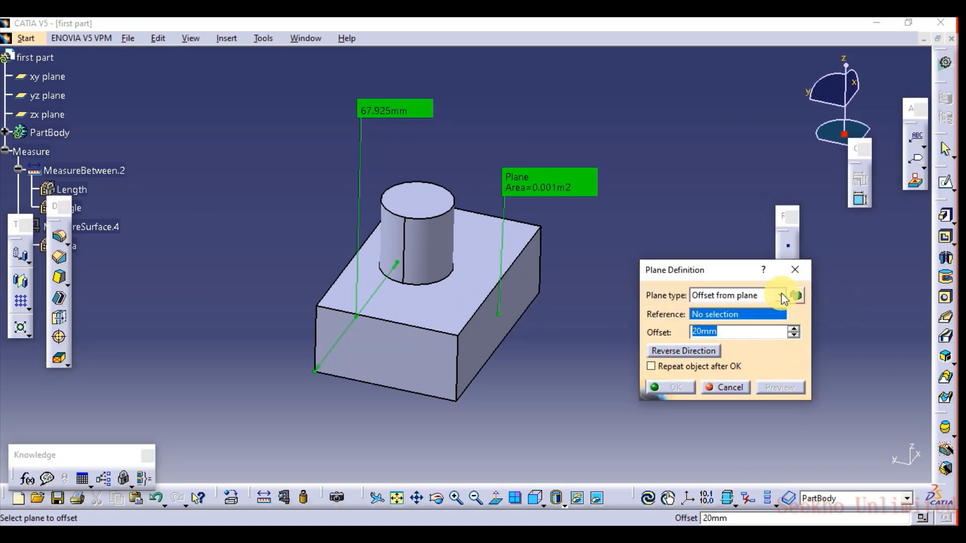
left_click(780, 297)
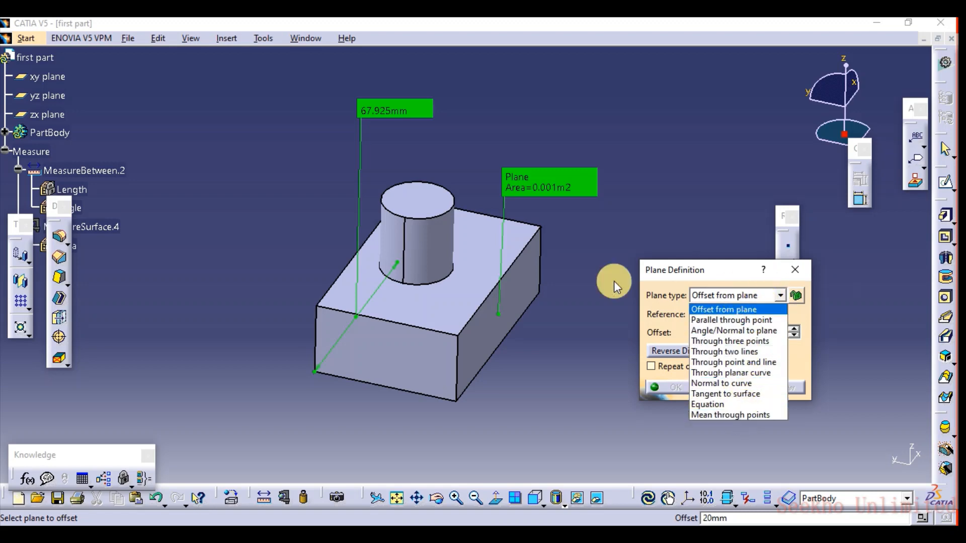
left_click(473, 279)
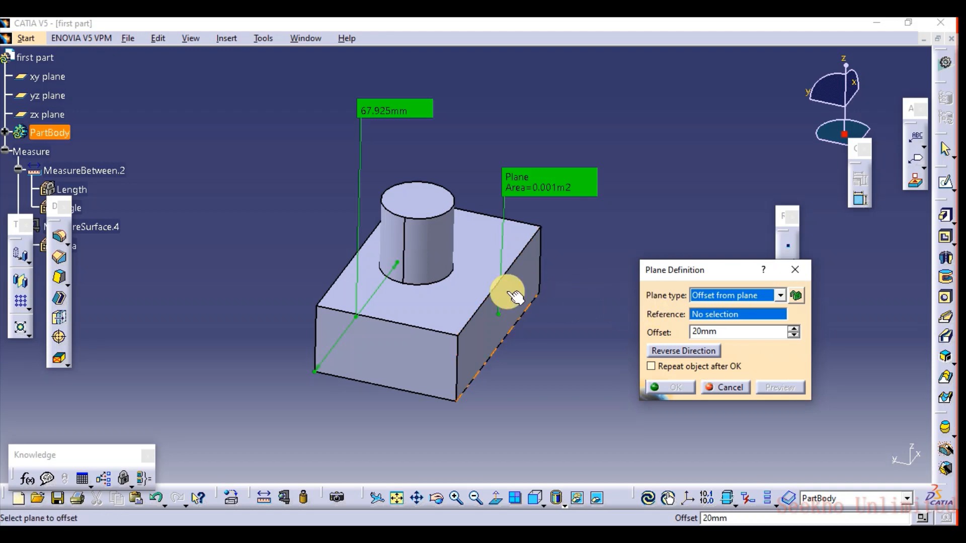
left_click(475, 259)
middle_click_drag(470, 255, 356, 183)
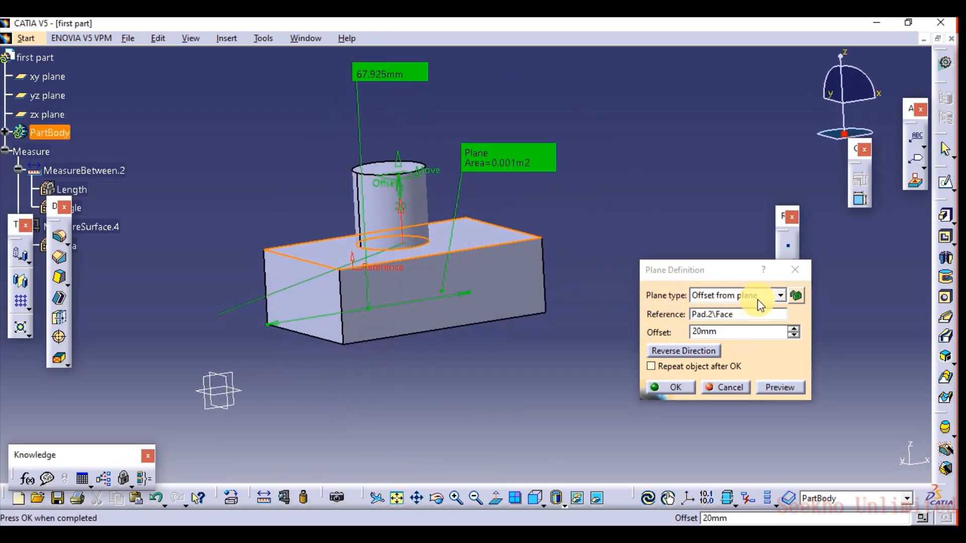
Try the Tangent to surface plane type on the block's top face through a corner vertex, and cancel the plane definition.
left_click(781, 298)
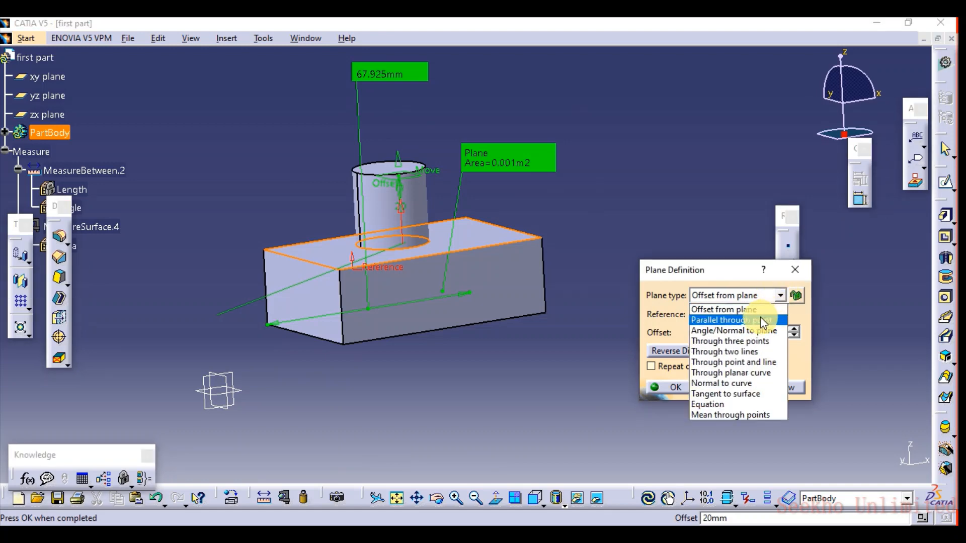
left_click(740, 393)
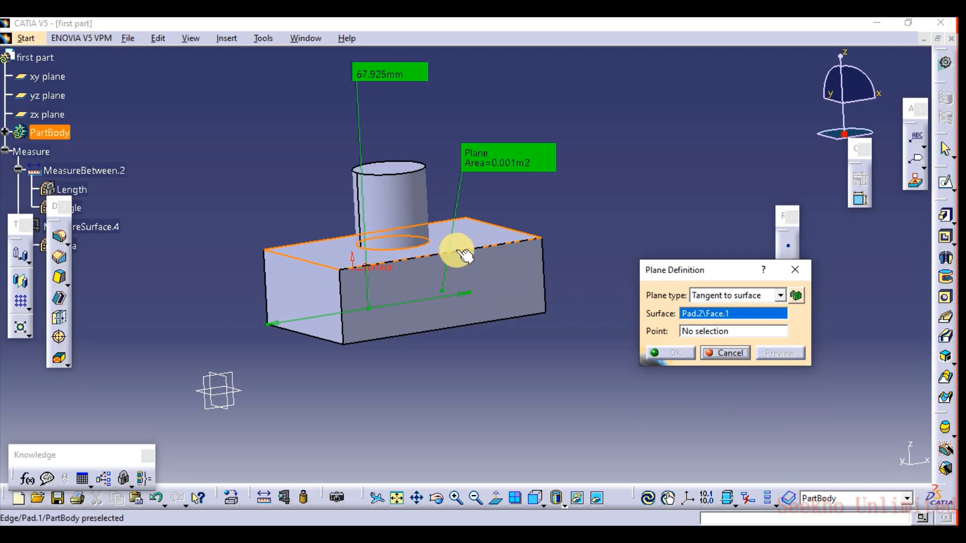
mouse_move(457, 254)
middle_mouse_down()
mouse_move(491, 237)
mouse_move(500, 258)
mouse_move(446, 308)
mouse_move(455, 254)
middle_mouse_up()
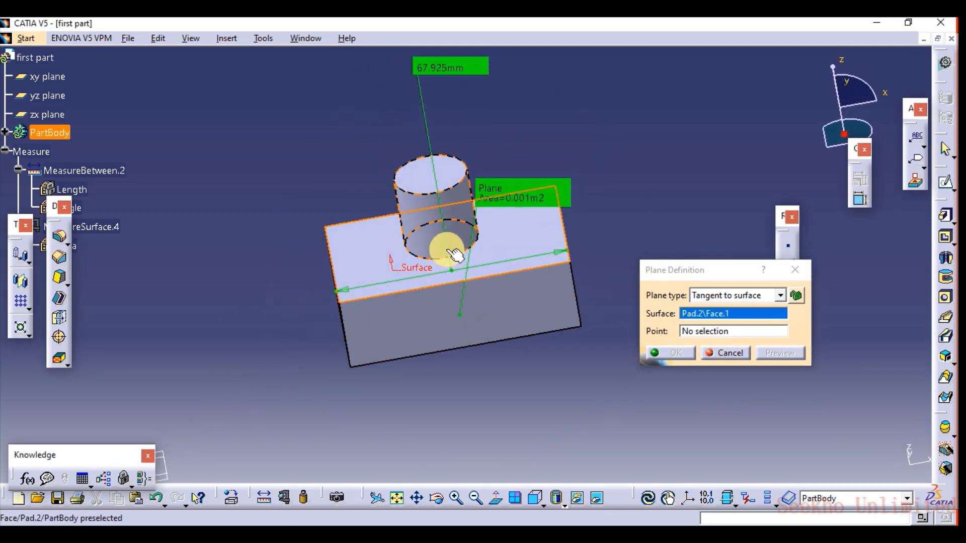
left_click(690, 331)
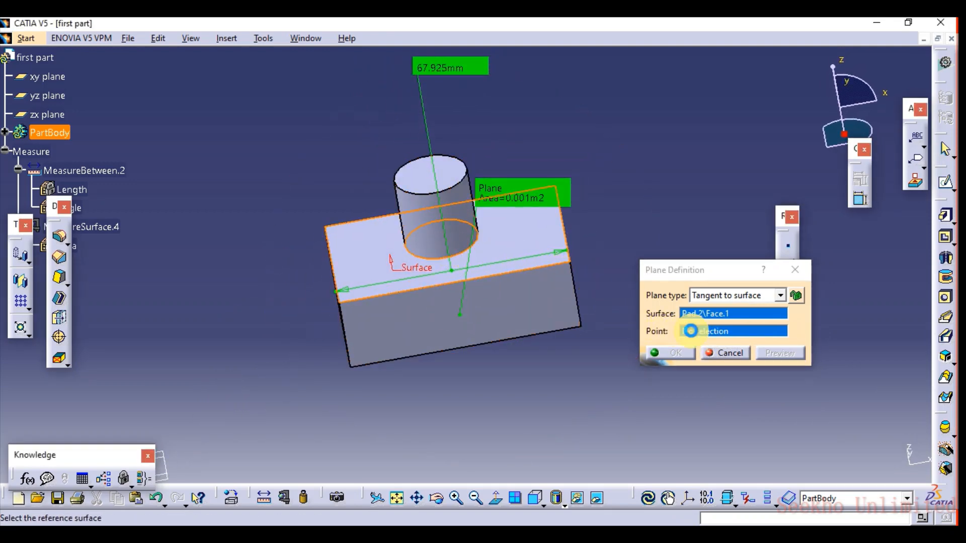
left_click(571, 259)
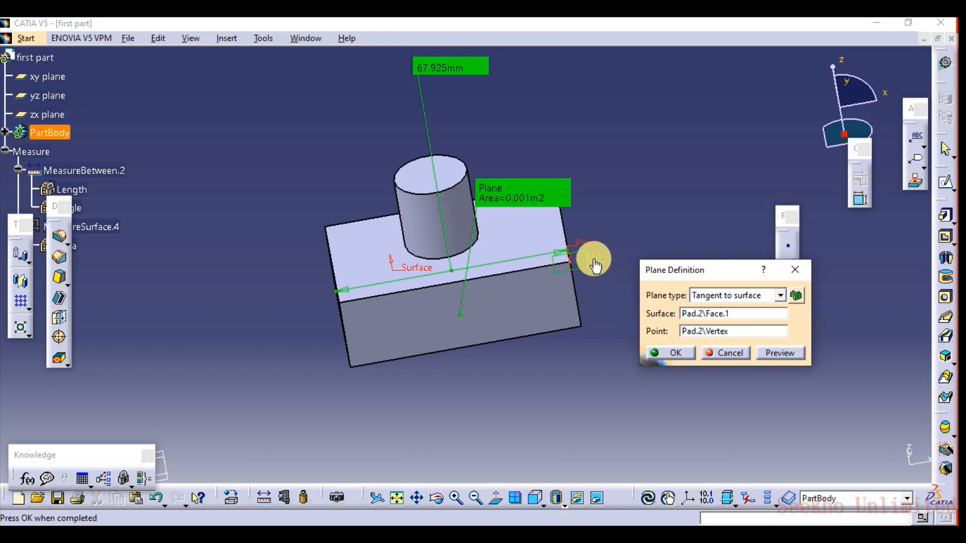
left_click(726, 353)
left_click(796, 288)
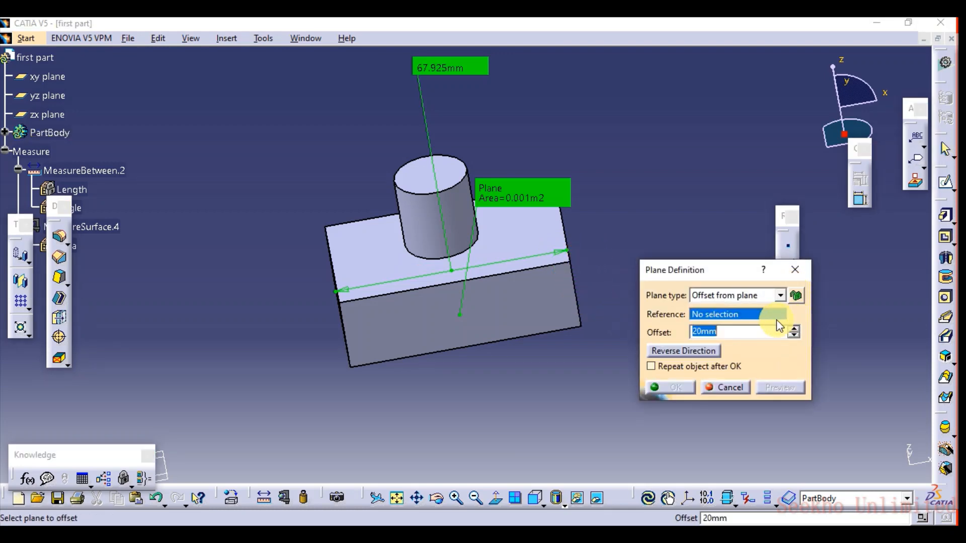
left_click(804, 271)
Create a point on the block's top face beside the boss, at about H 115 mm and V 53 mm.
left_click(790, 256)
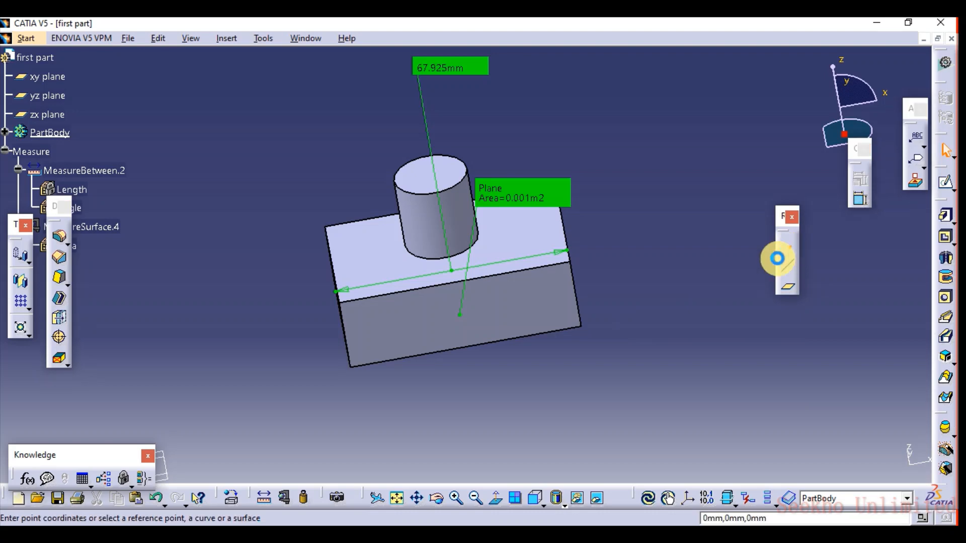
left_click(518, 244)
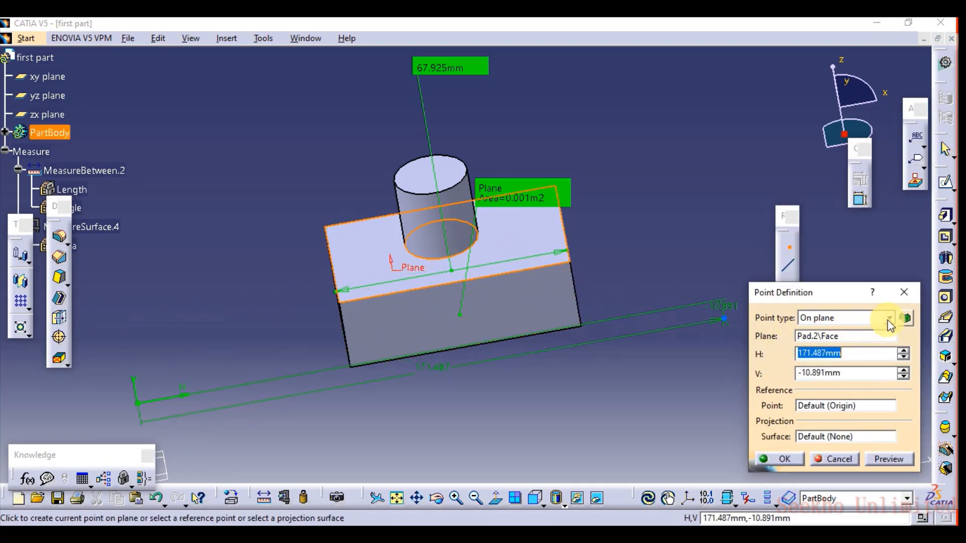
left_click(870, 318)
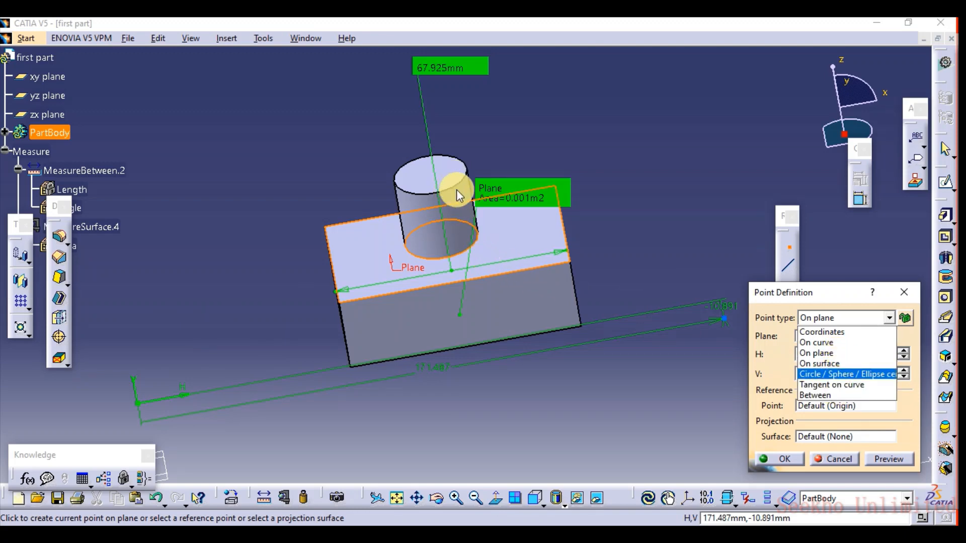
left_click(500, 248)
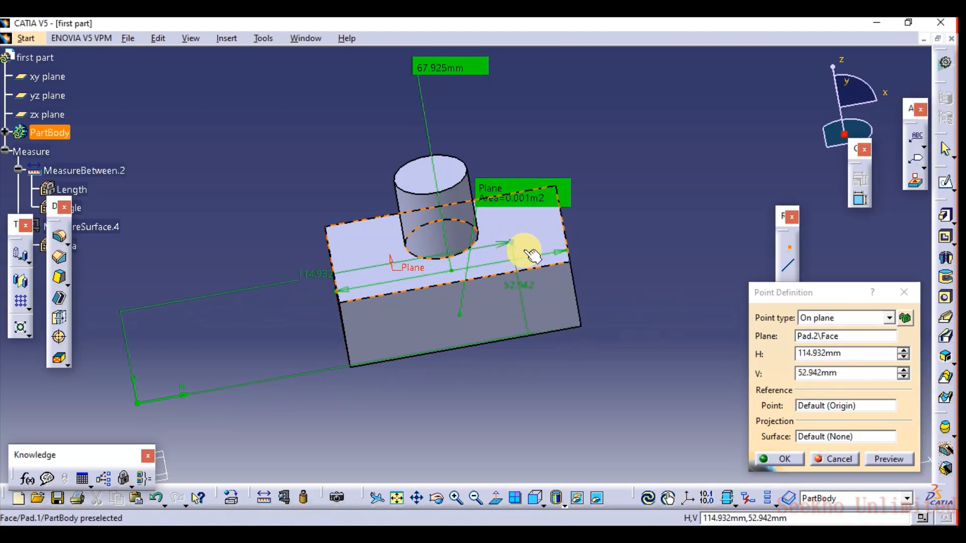
left_click(783, 459)
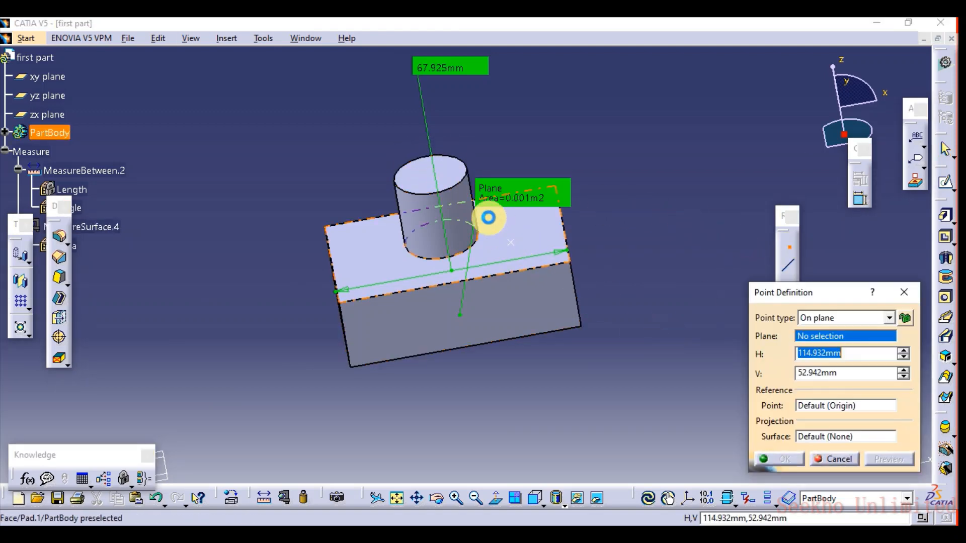
Create a point on the boss's top circular edge at a geodesic distance of about 25.6 mm along the curve.
left_click(458, 195)
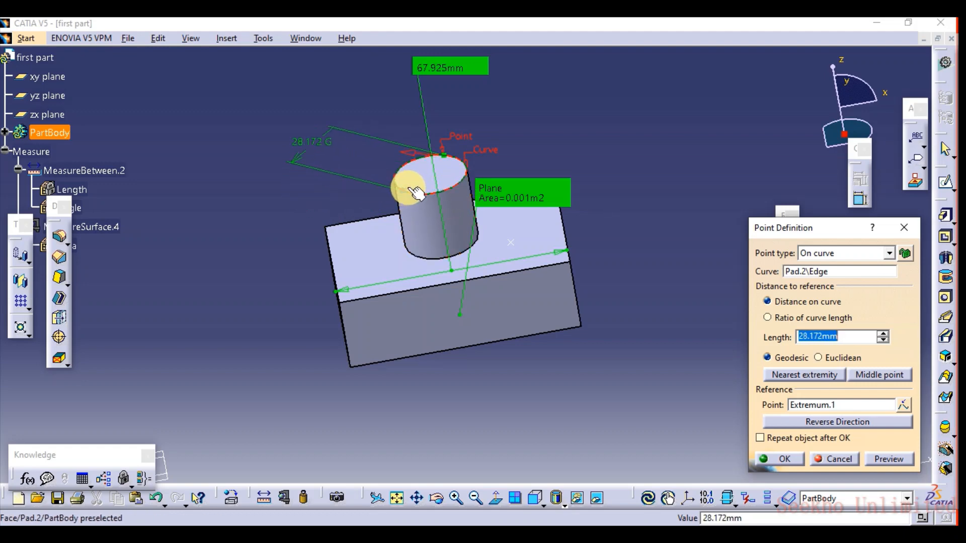
left_click(392, 188)
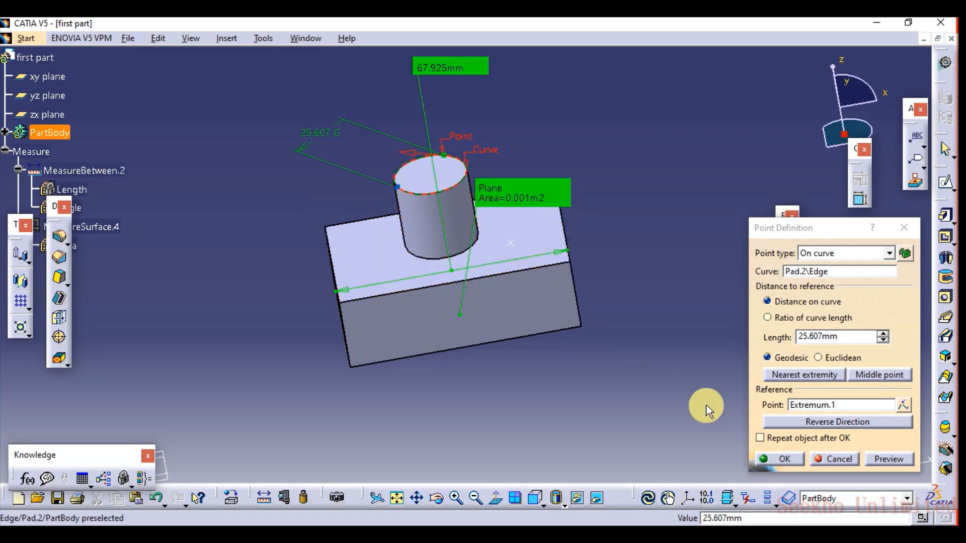
left_click(879, 461)
left_click(779, 459)
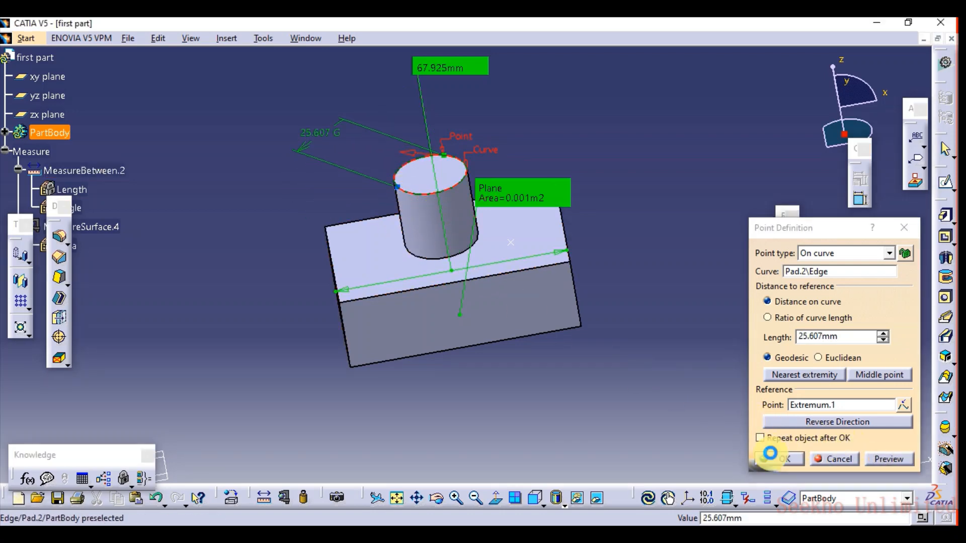
Create a point at the middle (ratio 0.5) of the short edge of the block's top face.
middle_click_drag(459, 254, 437, 271)
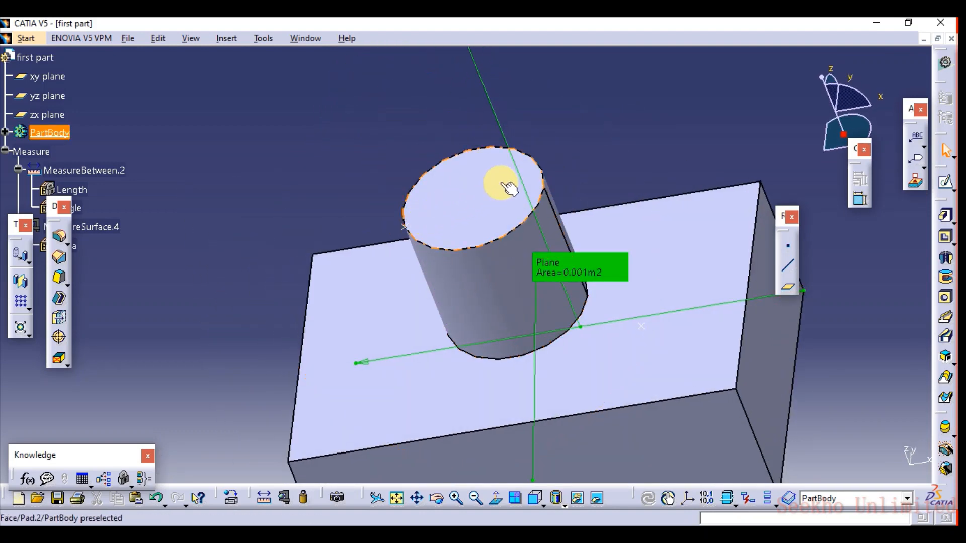
middle_click_drag(438, 164, 442, 128)
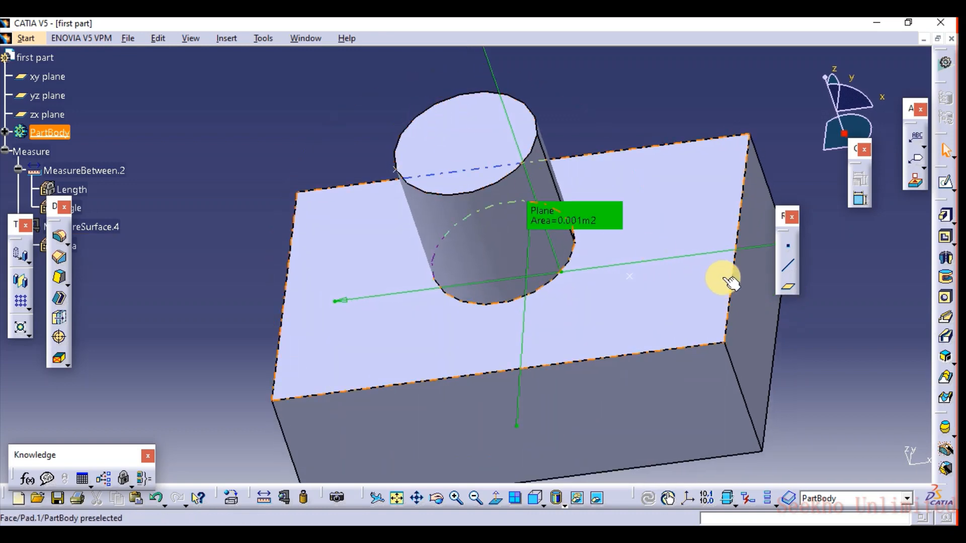
left_click(792, 250)
left_click(737, 226)
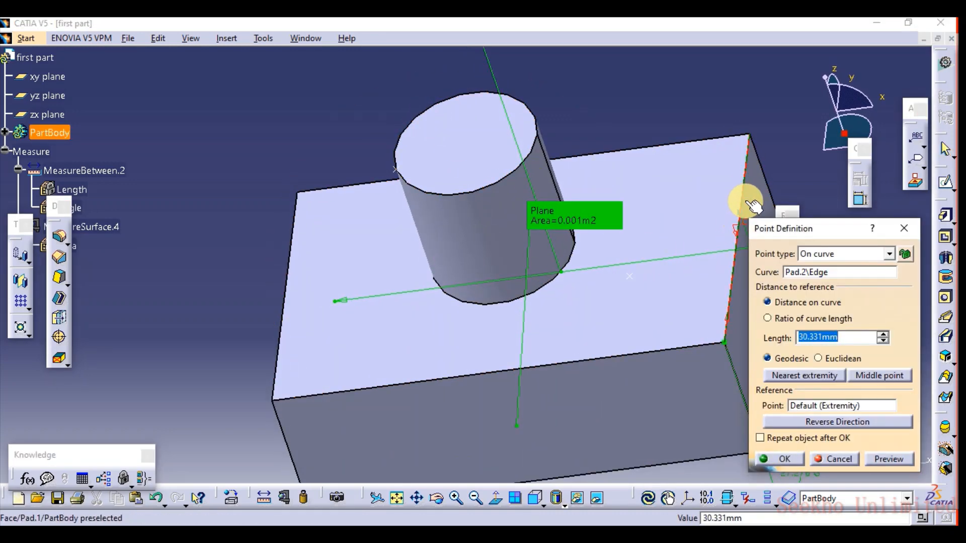
mouse_move(739, 285)
left_mouse_down()
mouse_move(740, 231)
mouse_move(744, 274)
mouse_move(743, 245)
left_mouse_up()
left_click(880, 379)
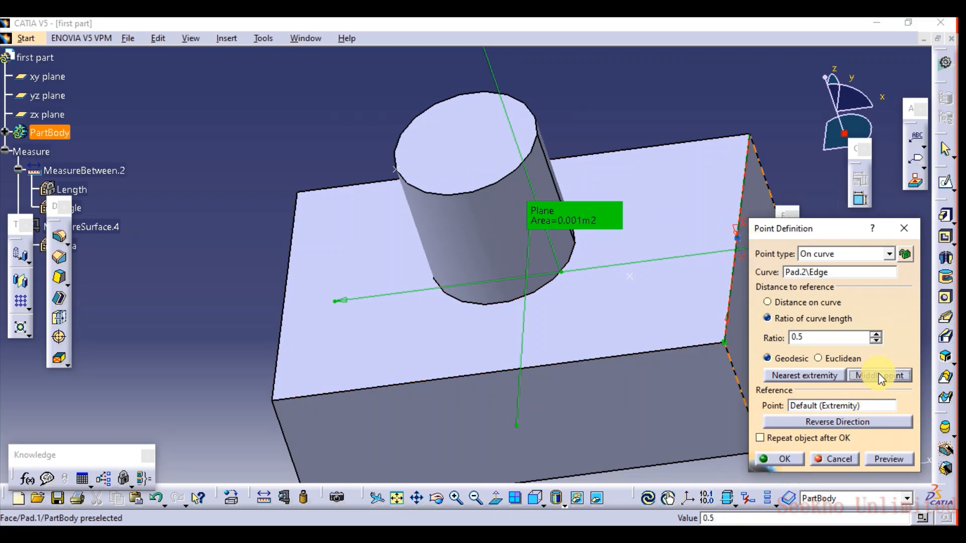
left_click(788, 458)
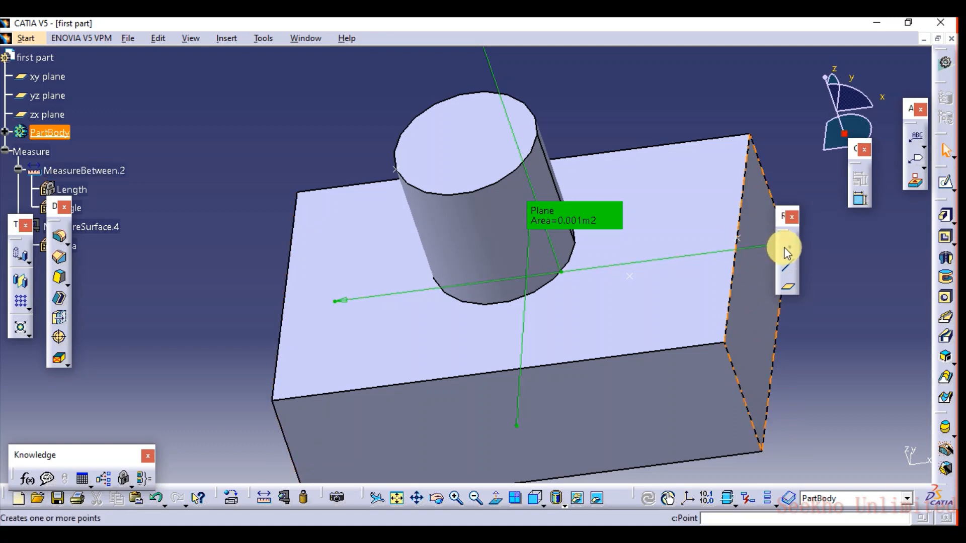
Begin a Point-Direction line and create its start point at the middle (ratio 0.5) of the boss's top circular edge.
left_click(787, 269)
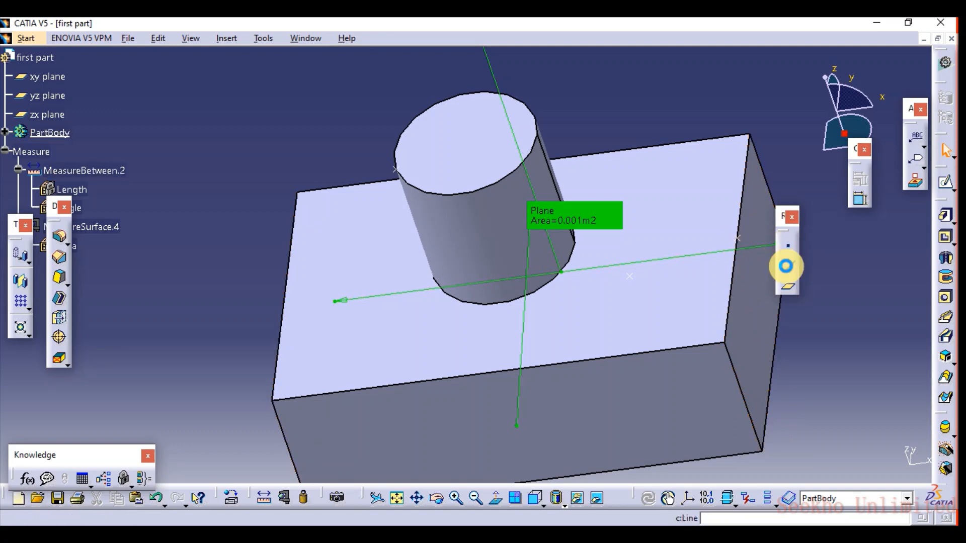
middle_click_drag(689, 187, 453, 353)
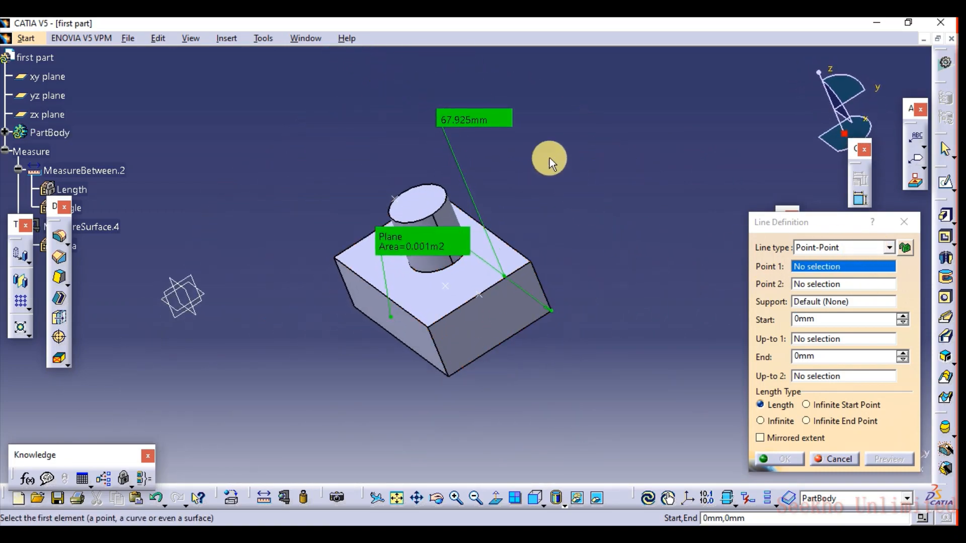
left_click(891, 249)
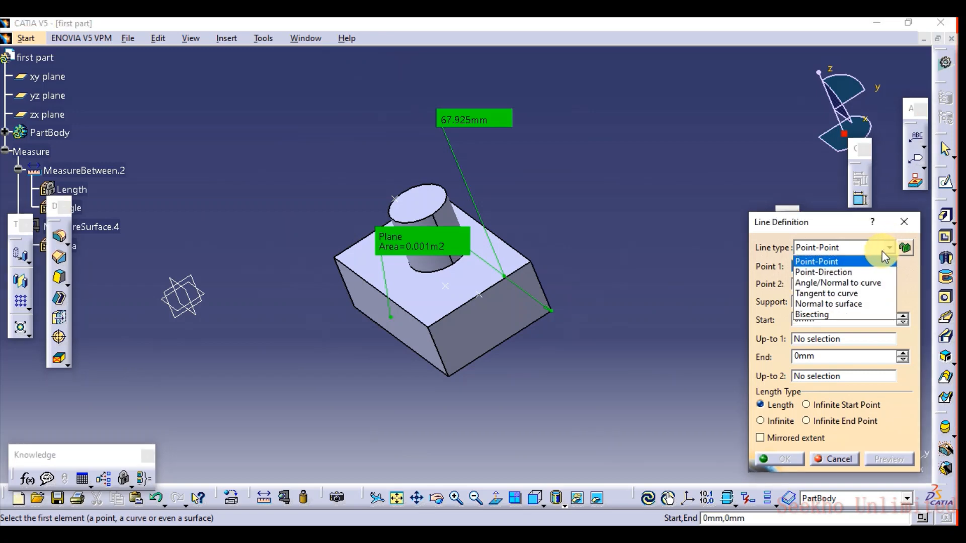
left_click(849, 272)
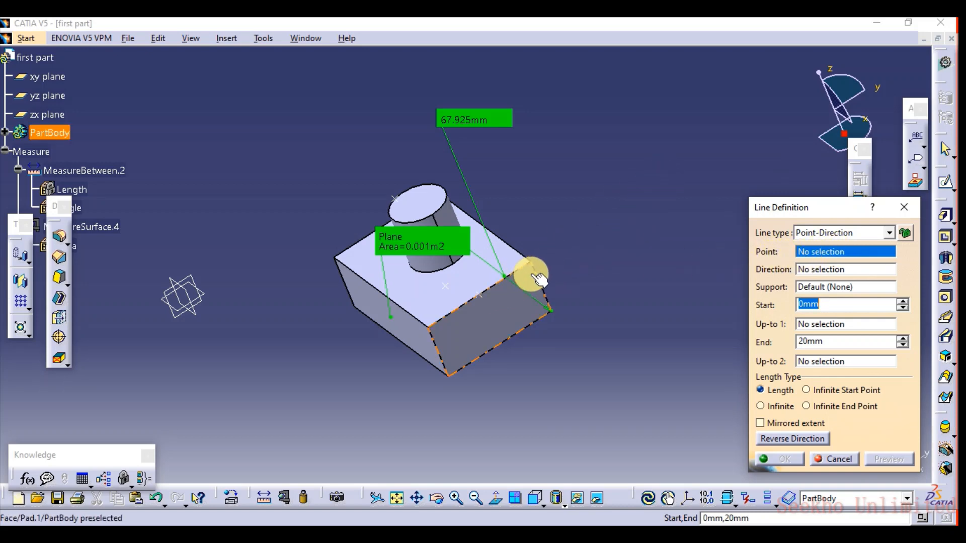
left_click_drag(787, 207, 670, 168)
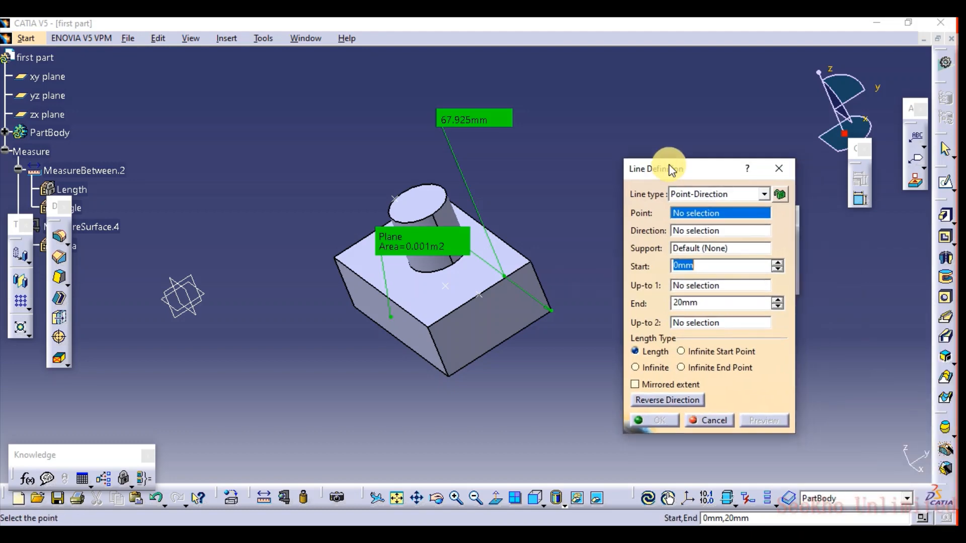
right_click(727, 215)
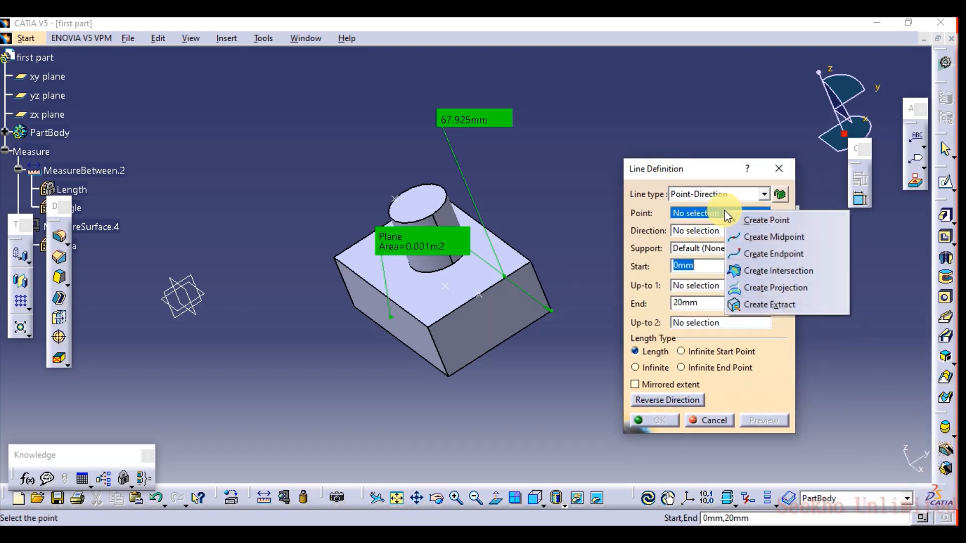
left_click(761, 220)
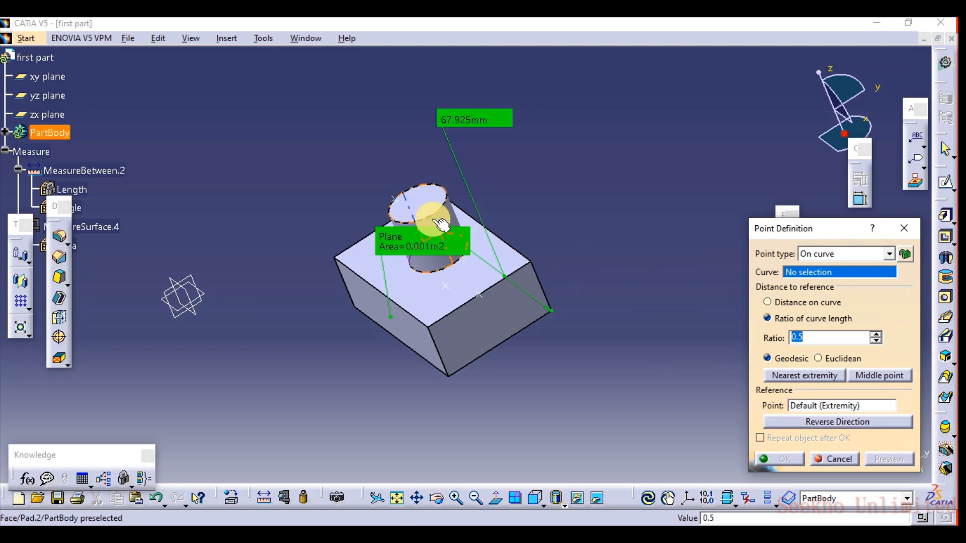
left_click(450, 211)
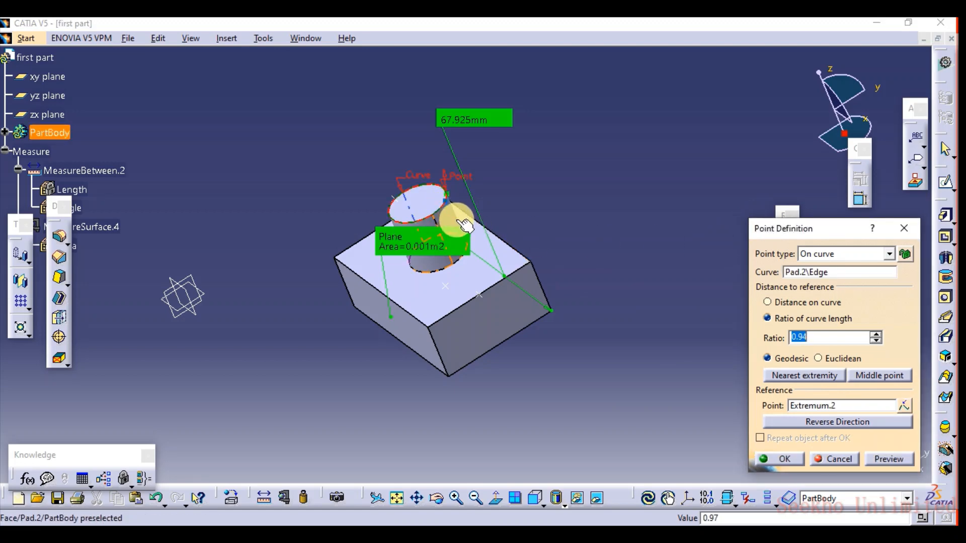
middle_click_drag(421, 208, 510, 190)
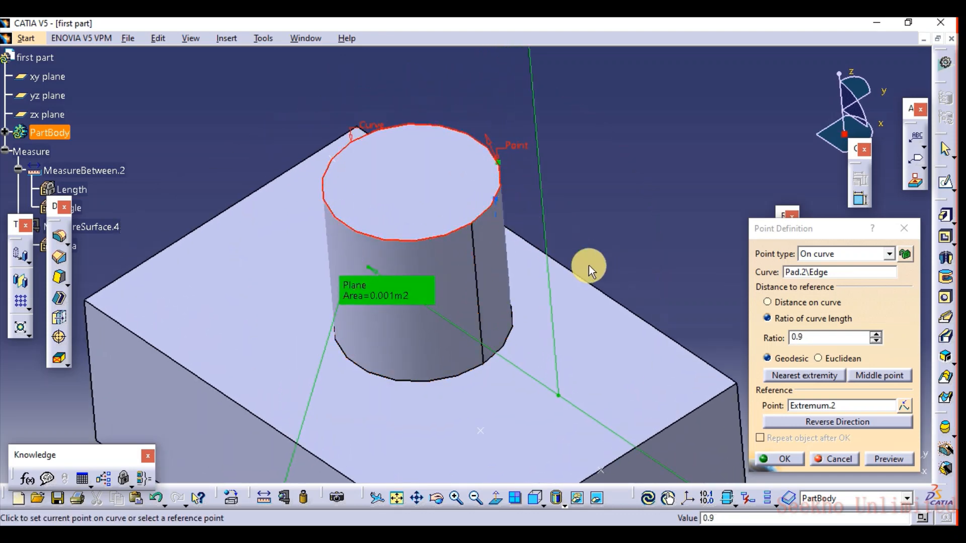
left_click(874, 376)
left_click(884, 459)
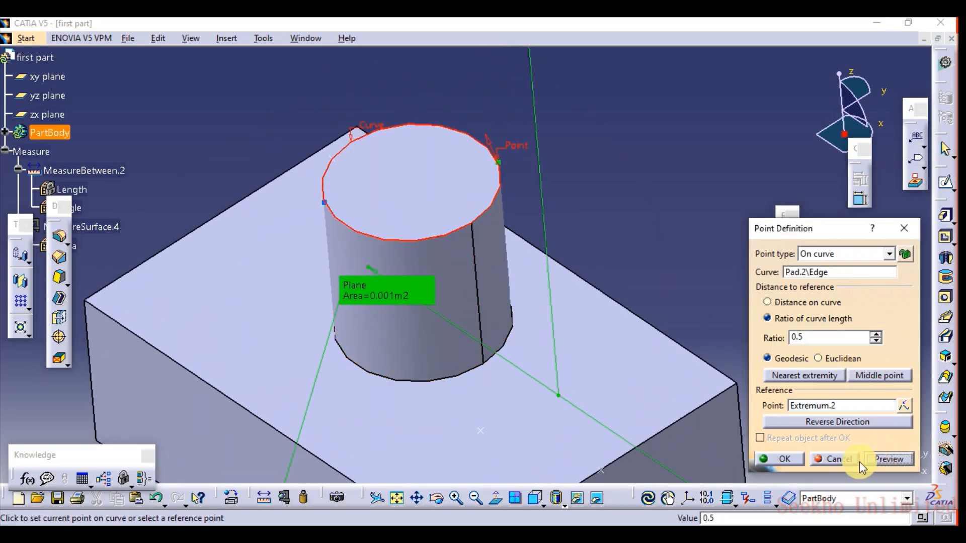
left_click(778, 461)
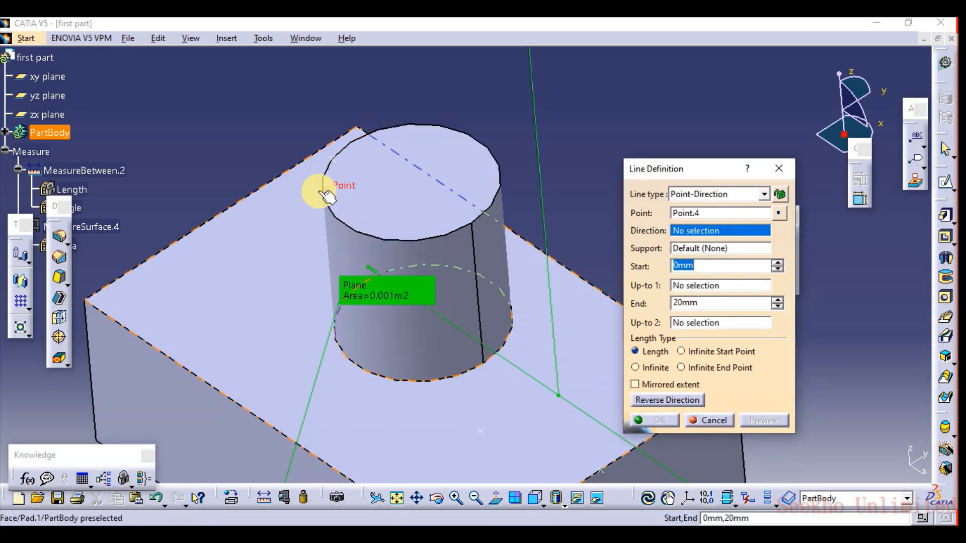
Use the block's vertical corner edge as the direction of the line.
right_click(686, 231)
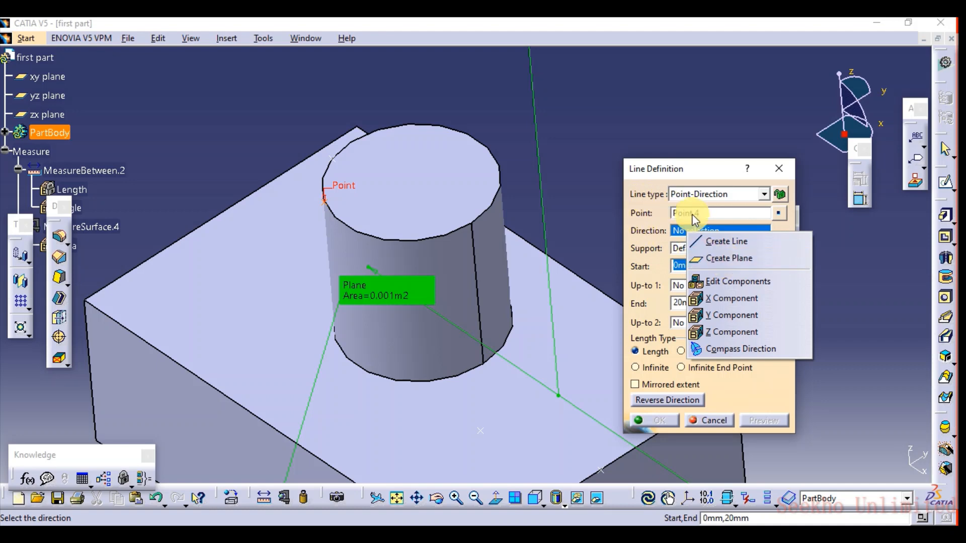
left_click(681, 230)
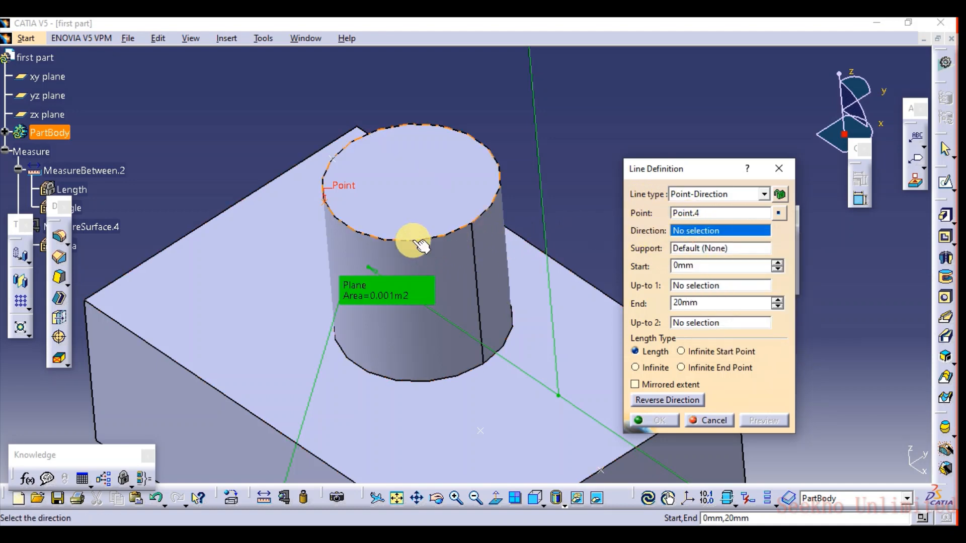
middle_click_drag(410, 246, 456, 297)
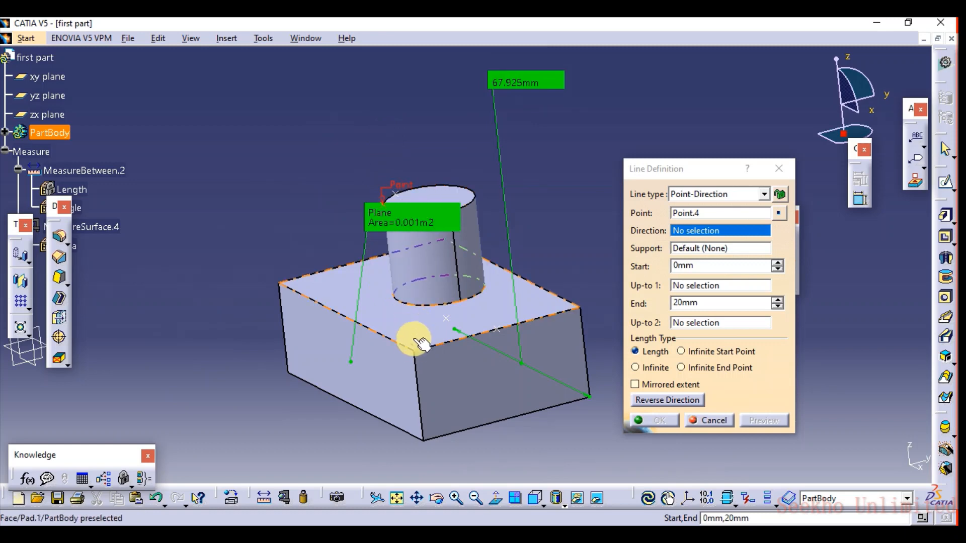
left_click(418, 369)
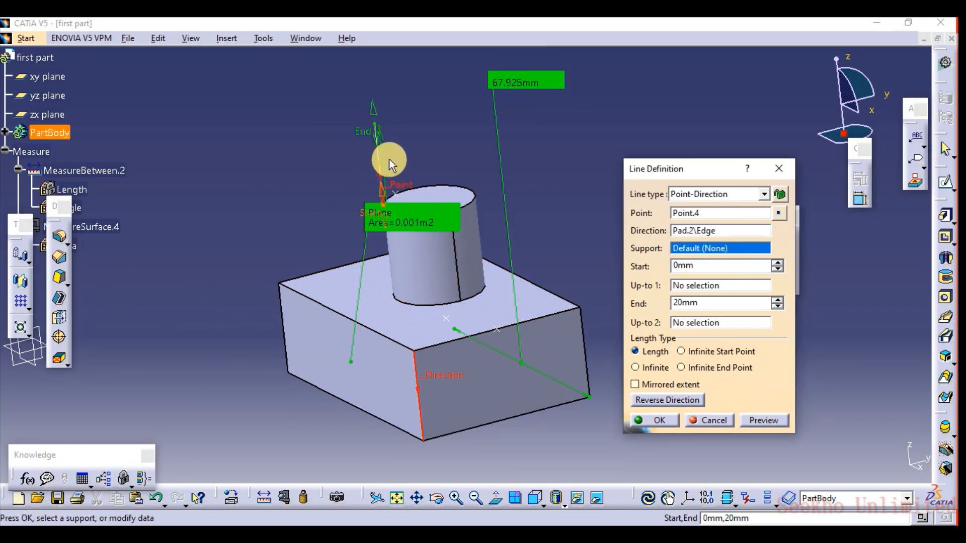
Extend the line upward from the boss's top edge to an end value of 50 mm and create it.
left_click_drag(379, 120, 371, 54)
middle_click_drag(414, 194, 504, 255)
left_click_drag(405, 151, 412, 107)
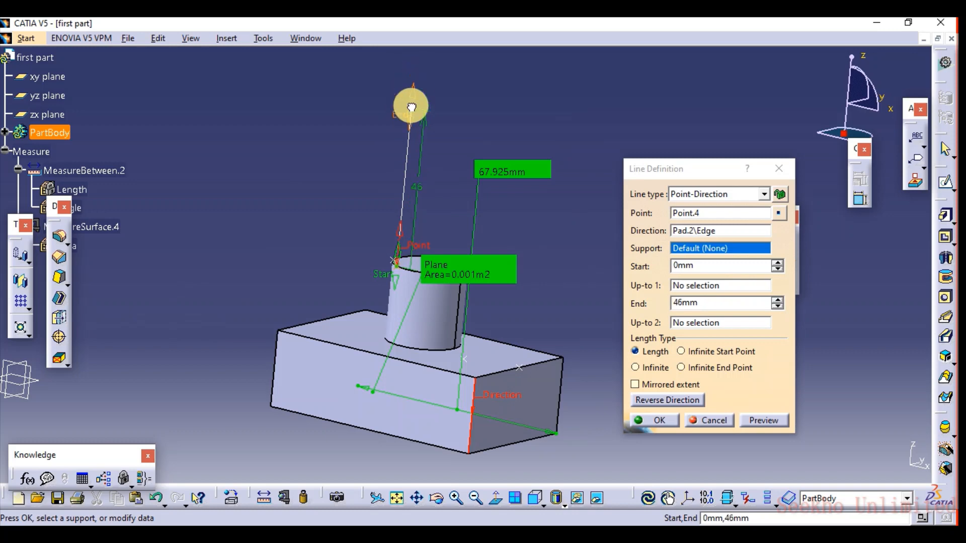
left_click(778, 299)
left_click(779, 300)
left_click(779, 299)
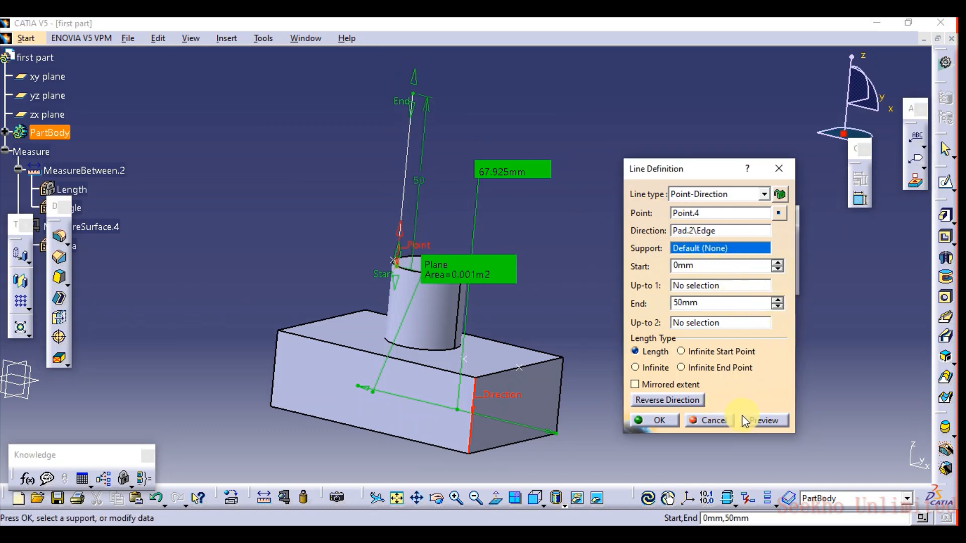
left_click(674, 421)
middle_click_drag(598, 213, 427, 254)
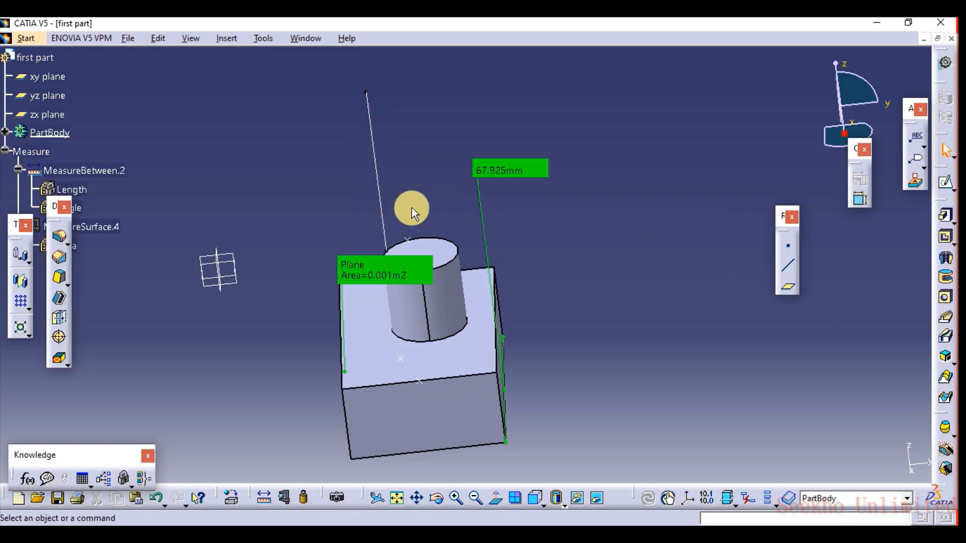
middle_click_drag(292, 176, 360, 189)
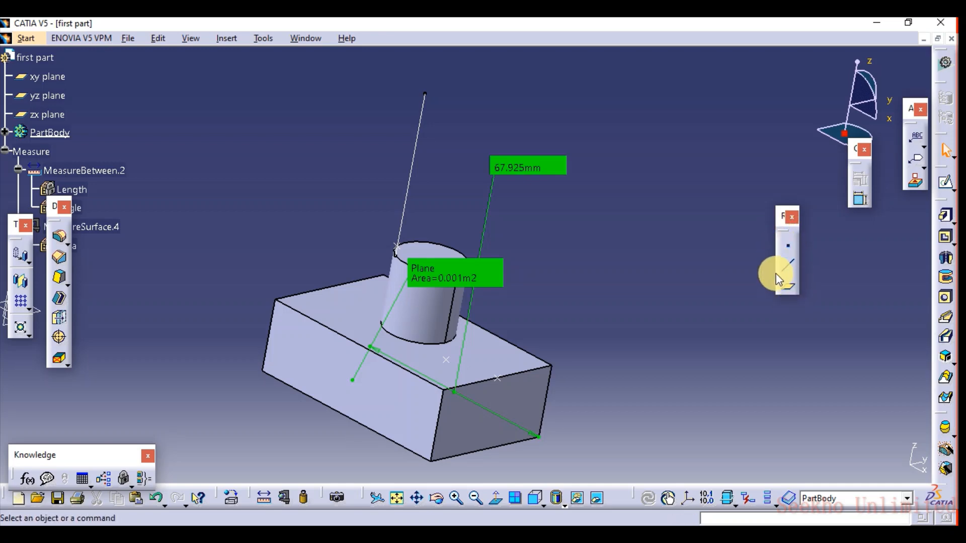
middle_click_drag(544, 277, 503, 274)
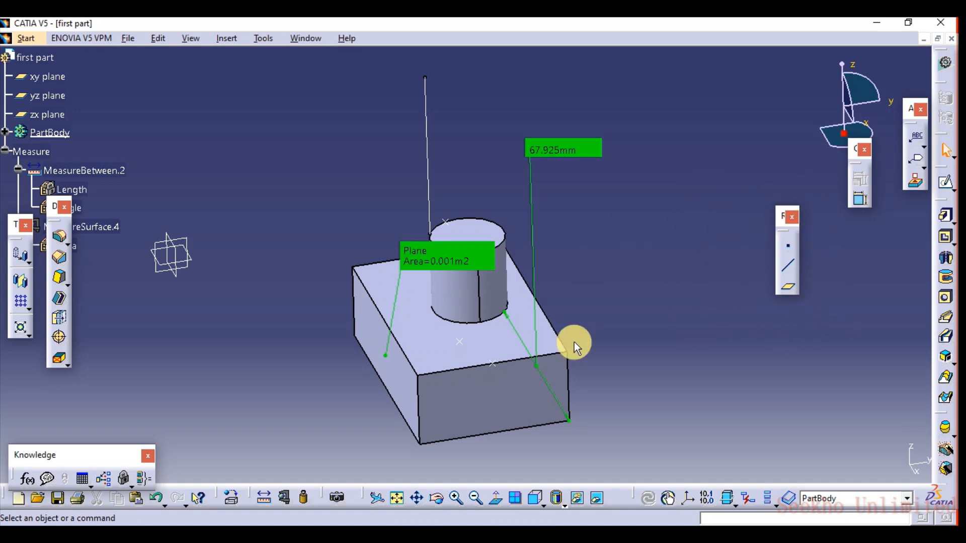
middle_click_drag(575, 343, 563, 397)
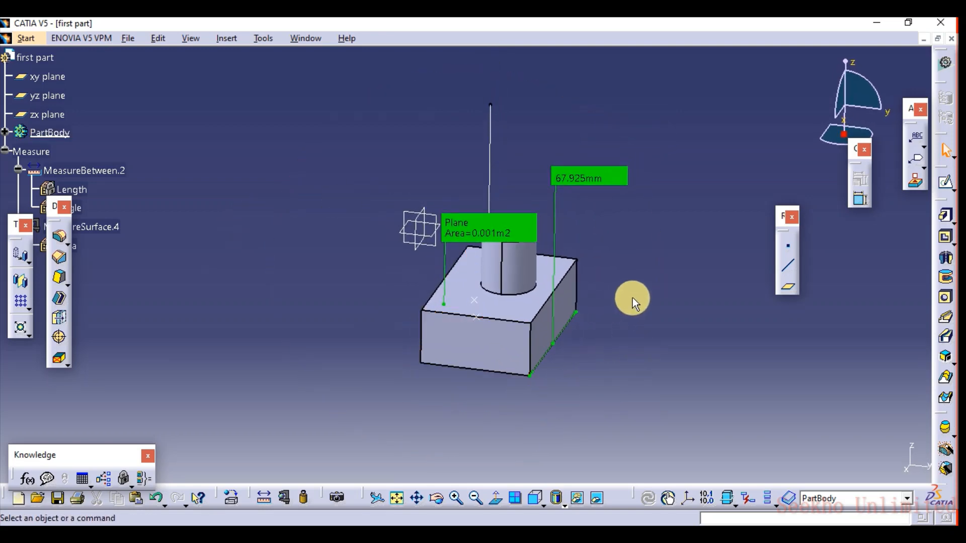